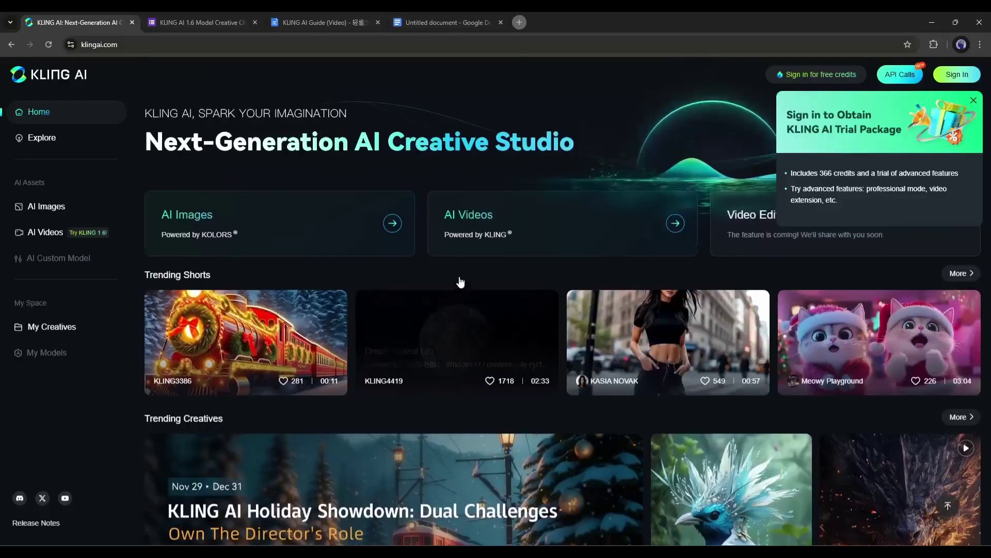
{"action": "scroll", "coordinate": [410, 256], "scroll_direction": "down", "scroll_amount": 2}
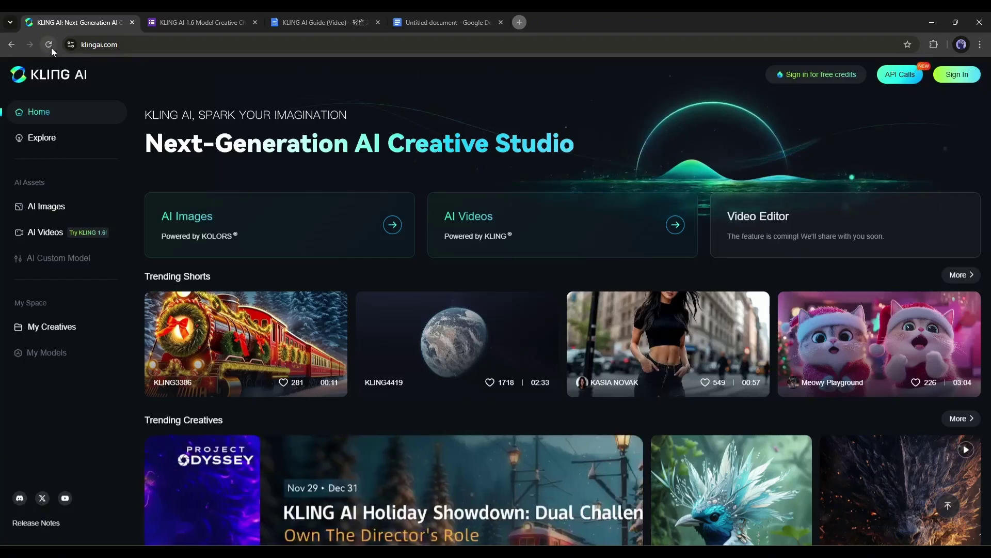
Step: Reload the Kling AI home page and sign in with the saved account details
{"action": "left_click", "coordinate": [49, 45]}
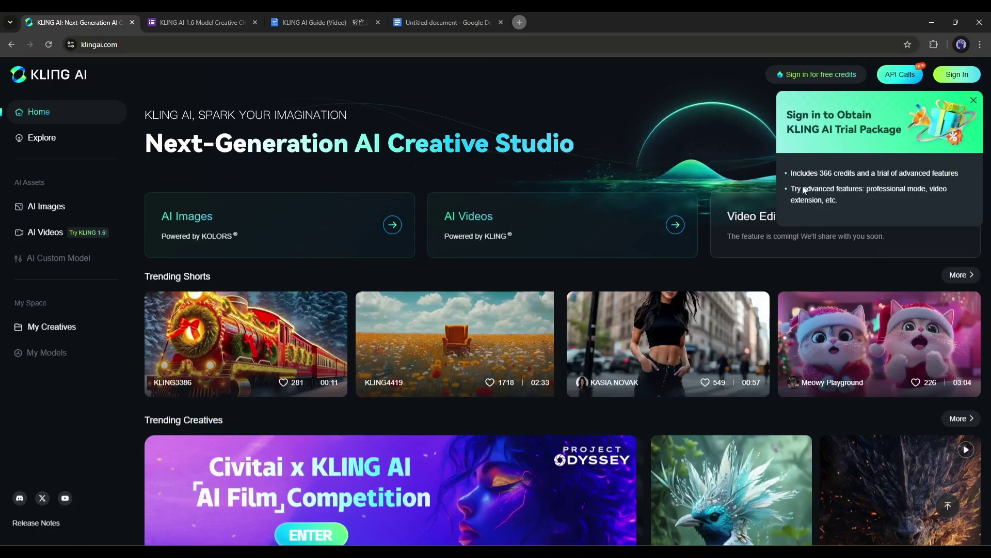
{"action": "left_click", "coordinate": [815, 76]}
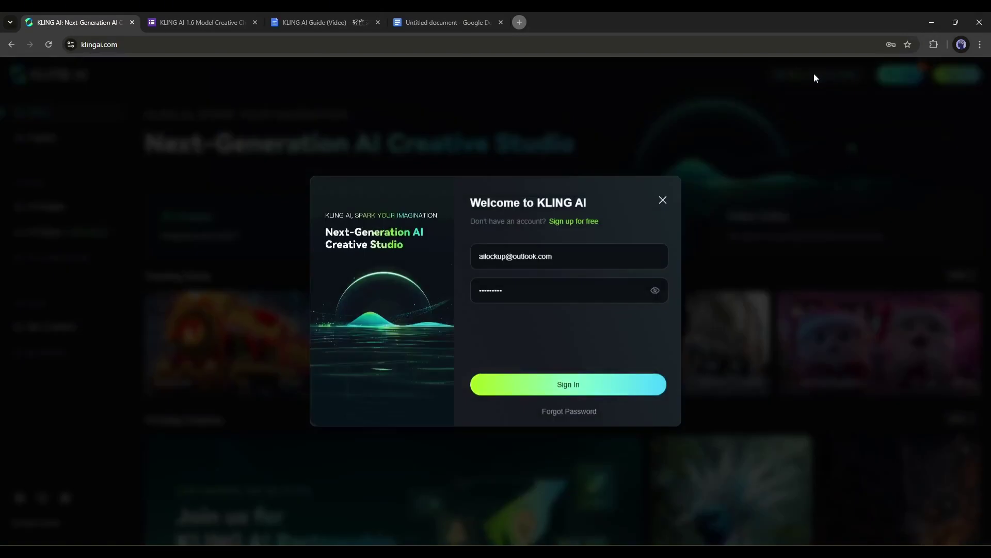
{"action": "left_click", "coordinate": [560, 383]}
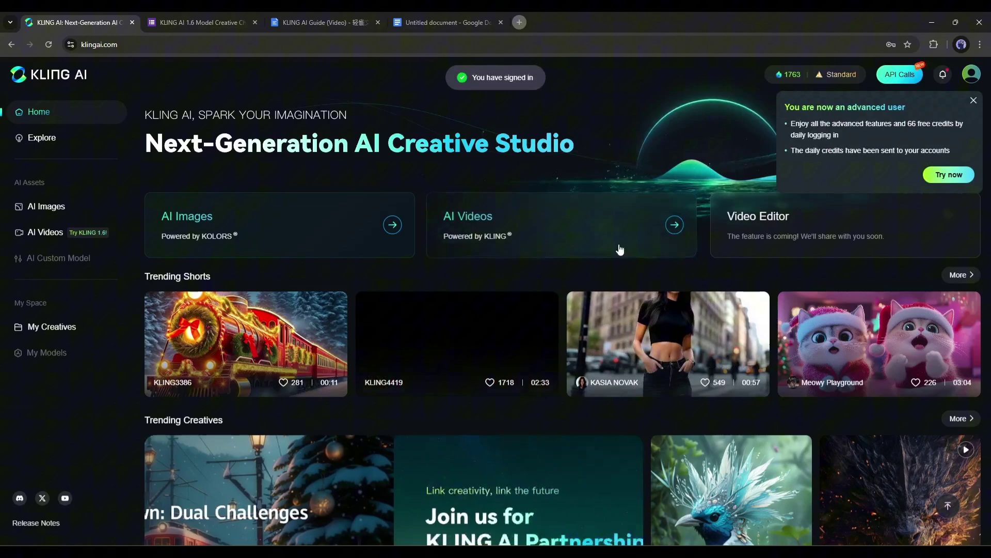
{"action": "scroll", "coordinate": [617, 250], "scroll_direction": "down", "scroll_amount": 8}
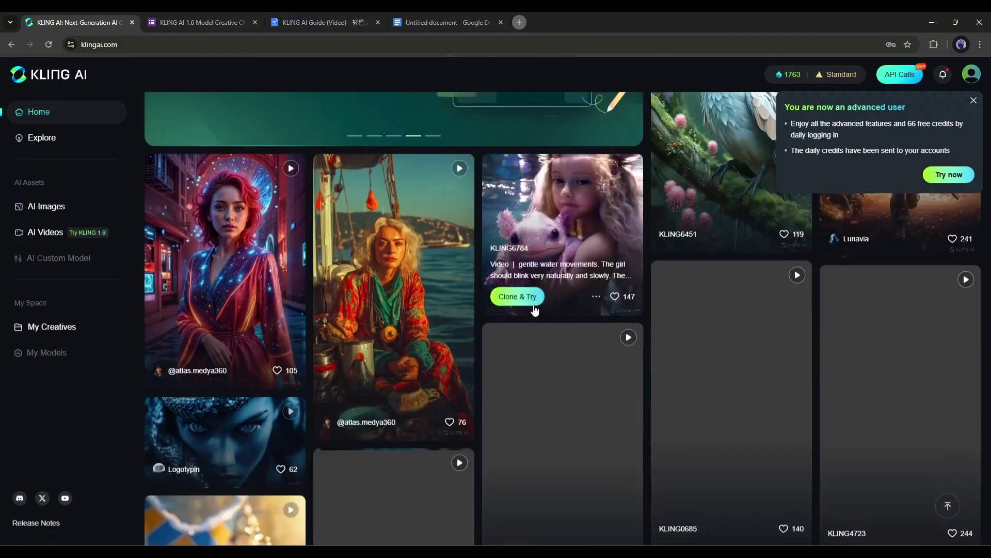
{"action": "scroll", "coordinate": [542, 315], "scroll_direction": "up", "scroll_amount": 9}
{"action": "scroll", "coordinate": [536, 308], "scroll_direction": "down", "scroll_amount": 3}
{"action": "scroll", "coordinate": [560, 345], "scroll_direction": "up", "scroll_amount": 3}
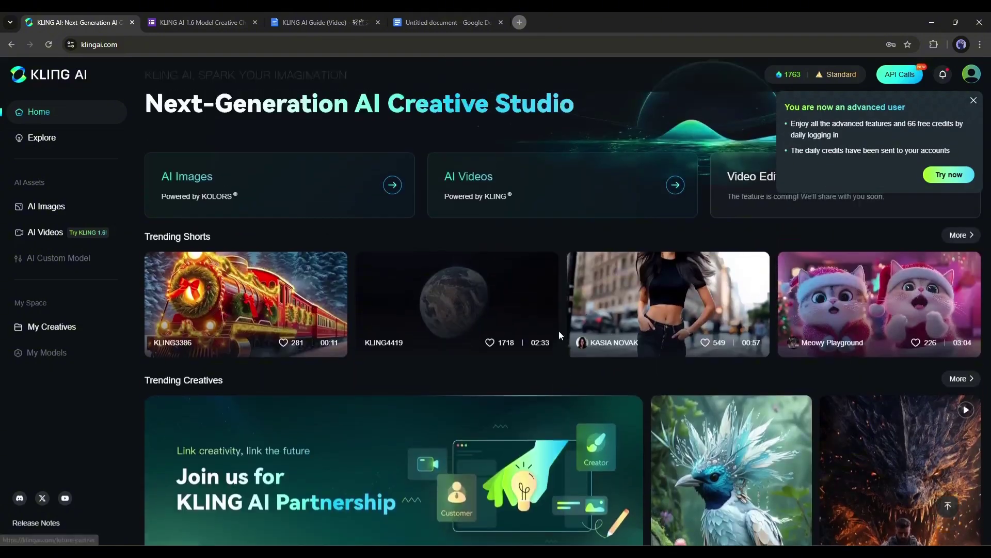
{"action": "left_click", "coordinate": [582, 233]}
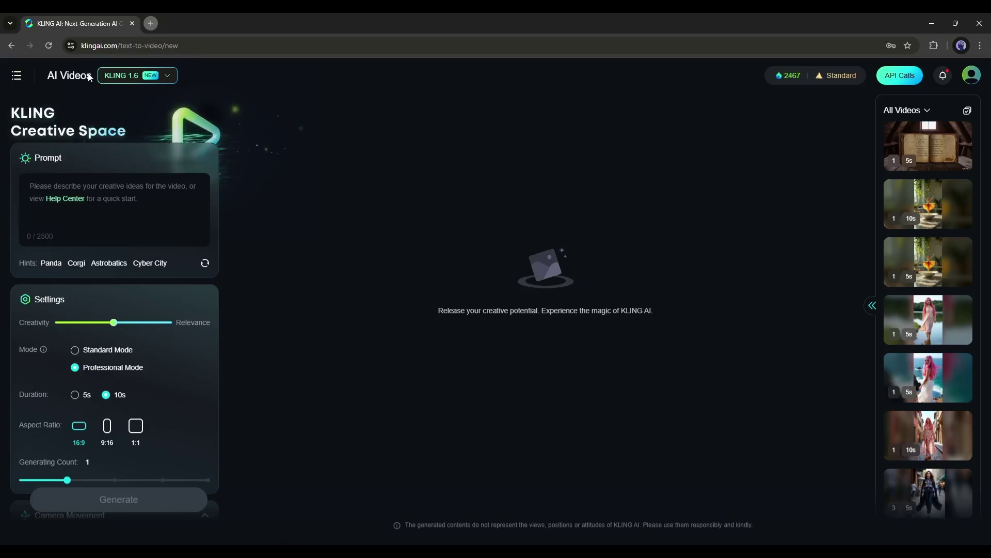
{"action": "left_click", "coordinate": [162, 77]}
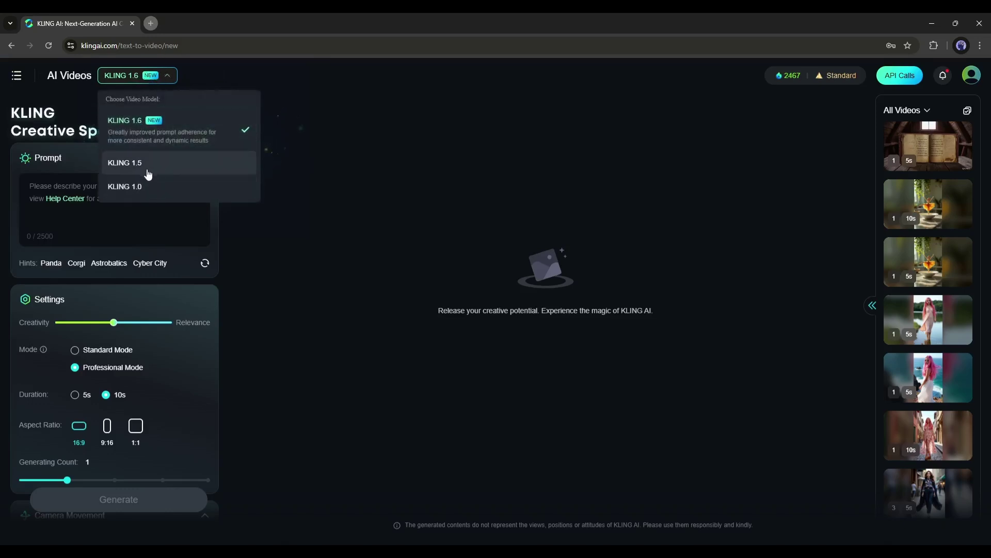
{"action": "left_click", "coordinate": [184, 132]}
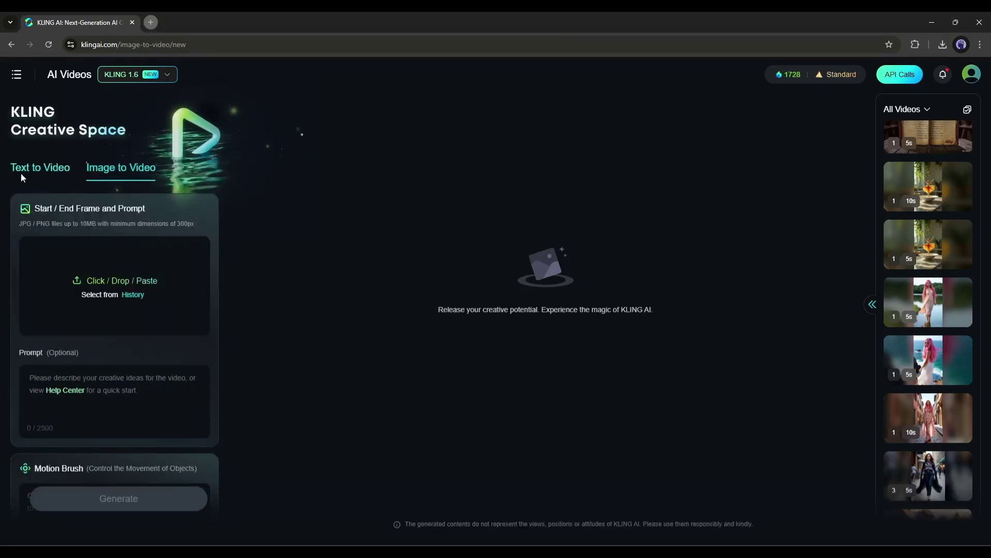
{"action": "left_click", "coordinate": [42, 169]}
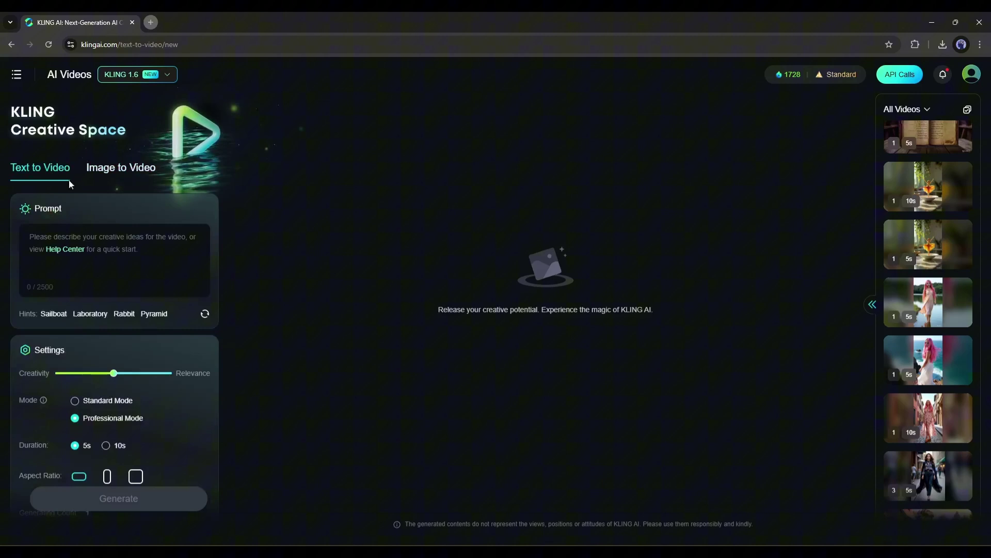
{"action": "left_click", "coordinate": [138, 171]}
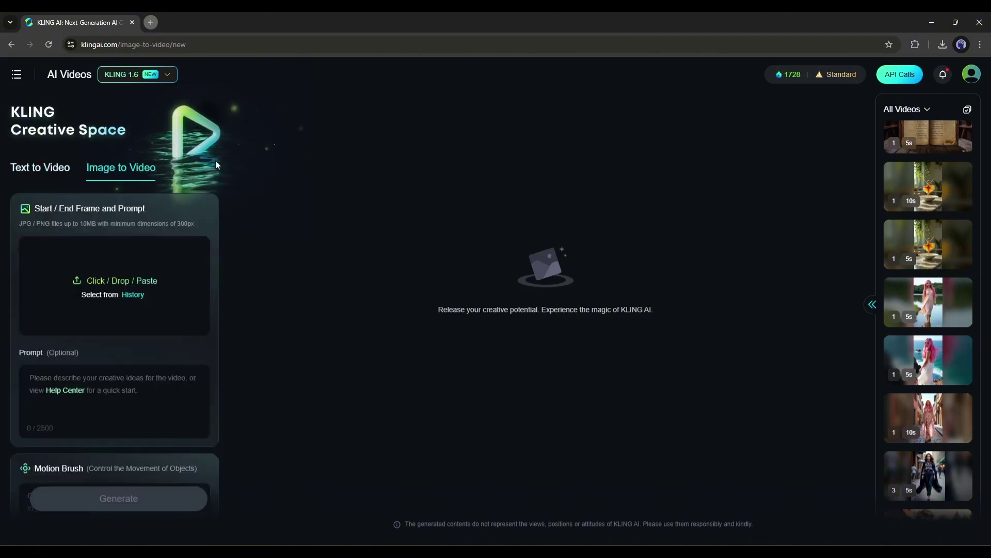
{"action": "left_click", "coordinate": [51, 167]}
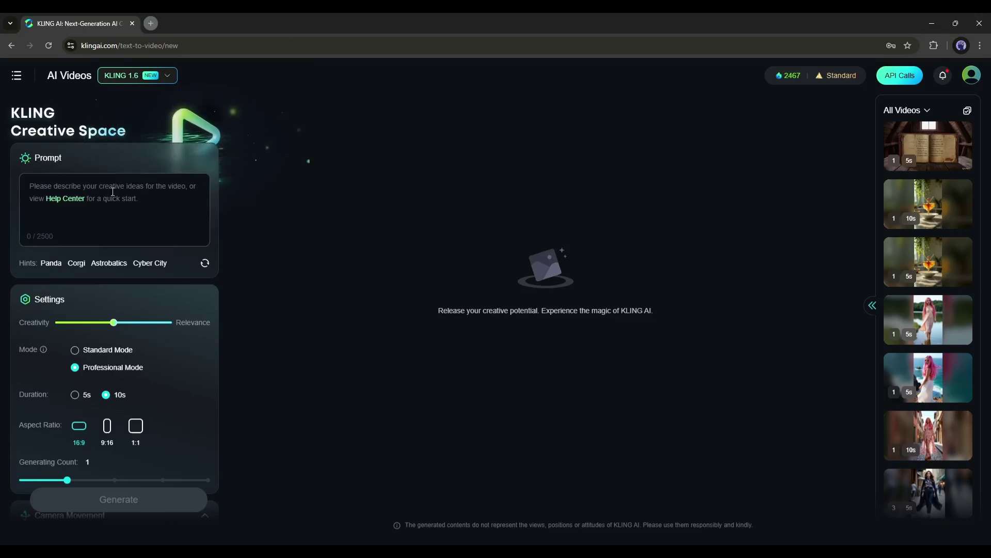
Step: Enter the video prompt 'A Santa giving gift to some children'
{"action": "type", "text": "A"}
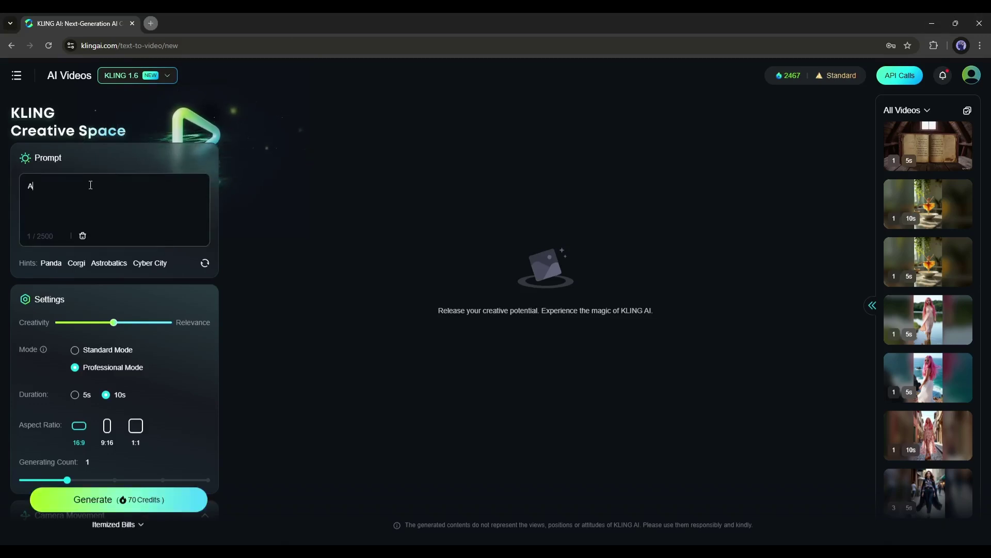
{"action": "type", "text": " Santa giving gift to some children"}
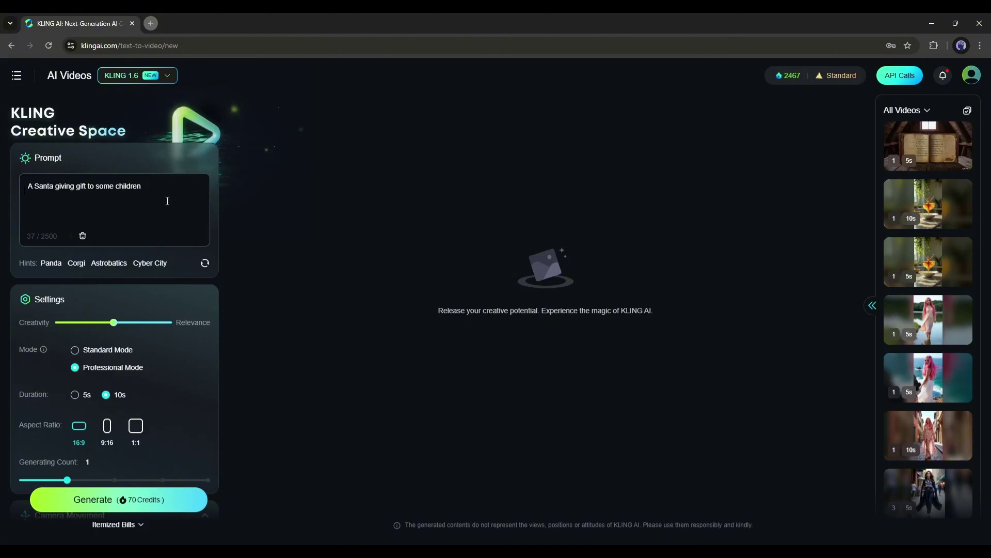
{"action": "scroll", "coordinate": [101, 206], "scroll_direction": "down", "scroll_amount": 2}
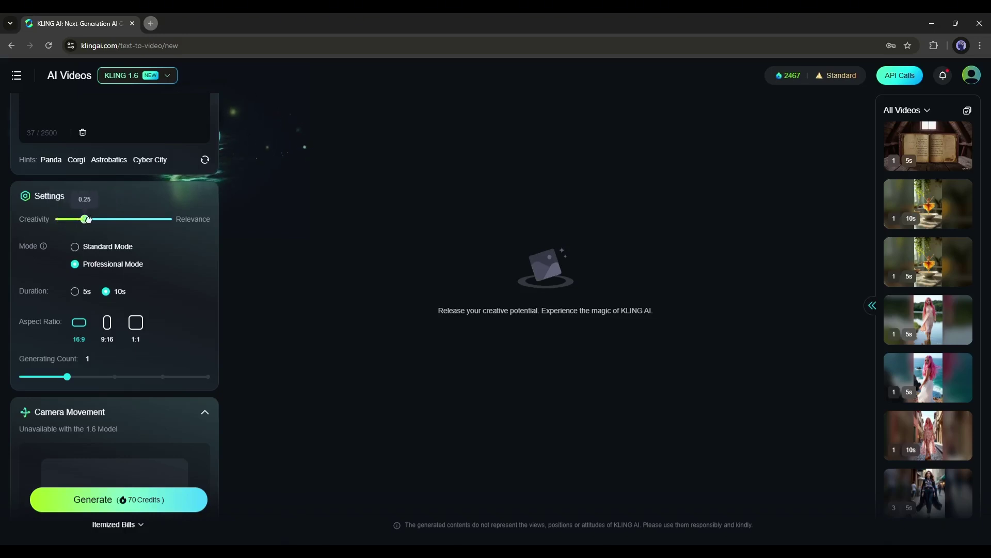
Step: Try the Creativity and Generating Count sliders, leaving the count at 1 for 70 credits
{"action": "left_click_drag", "start_coordinate": [113, 219], "coordinate": [136, 219]}
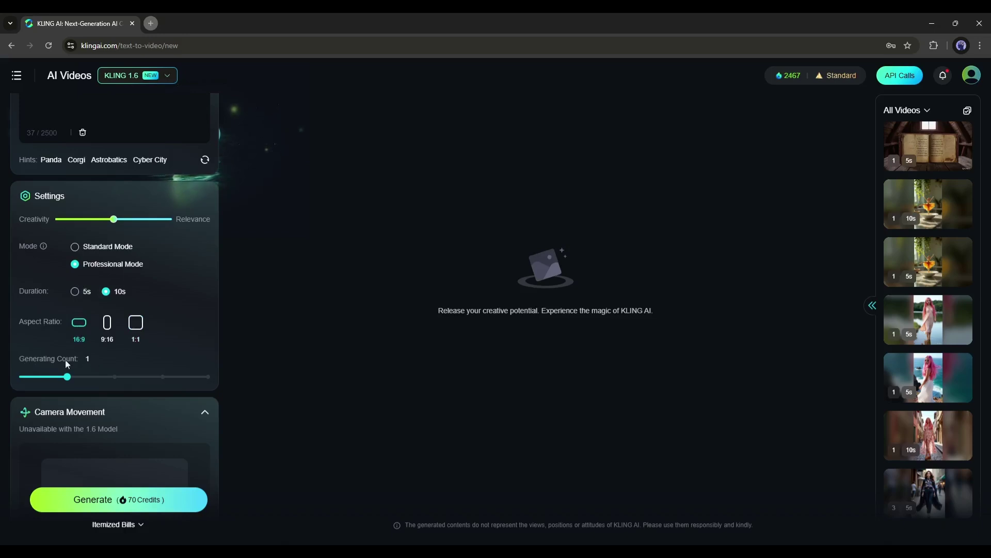
{"action": "mouse_move", "coordinate": [66, 375]}
{"action": "left_mouse_down"}
{"action": "mouse_move", "coordinate": [203, 377]}
{"action": "mouse_move", "coordinate": [60, 373]}
{"action": "left_mouse_up"}
{"action": "scroll", "coordinate": [165, 315], "scroll_direction": "down", "scroll_amount": 3}
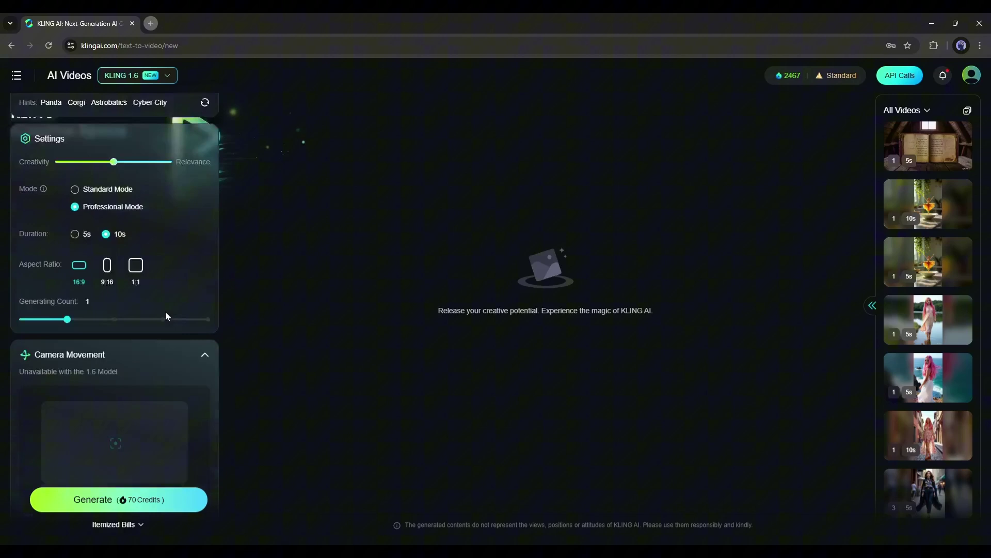
{"action": "scroll", "coordinate": [153, 279], "scroll_direction": "down", "scroll_amount": 3}
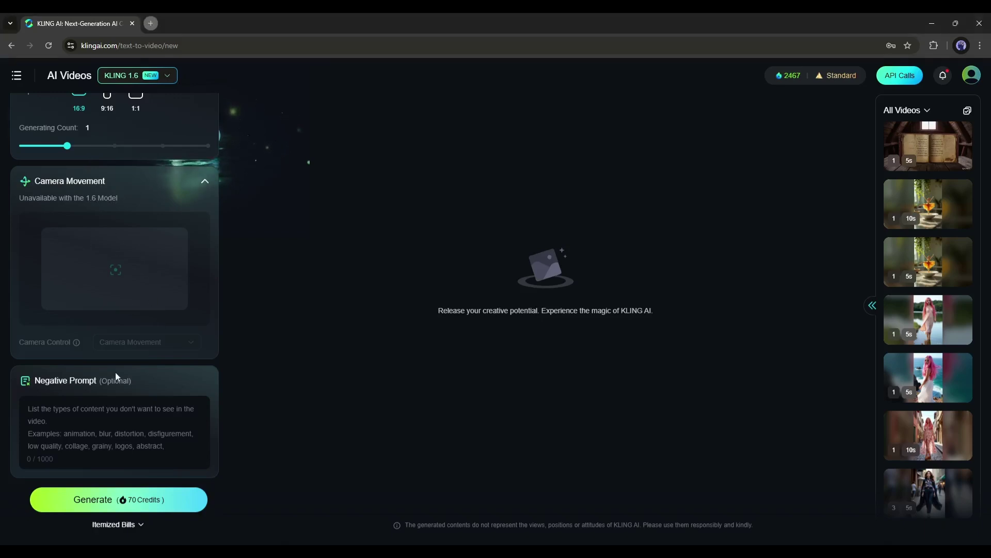
Step: Paste the list of unwanted qualities as the negative prompt and generate the Santa video
{"action": "left_click", "coordinate": [112, 412]}
{"action": "type", "text": "animation, blur, distortion, low quality, grainy, logos, bad anatomy, unusual movement"}
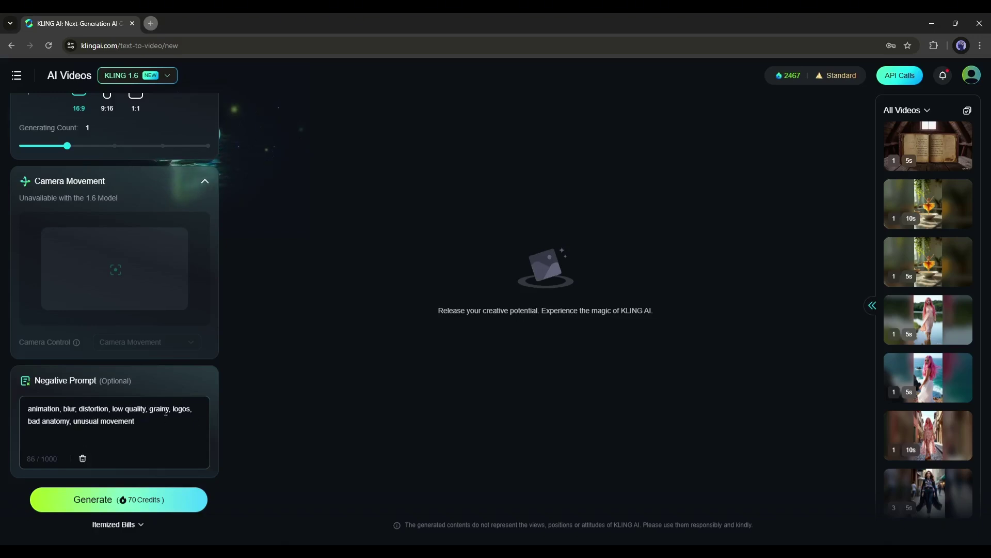
{"action": "scroll", "coordinate": [122, 383], "scroll_direction": "up", "scroll_amount": 1}
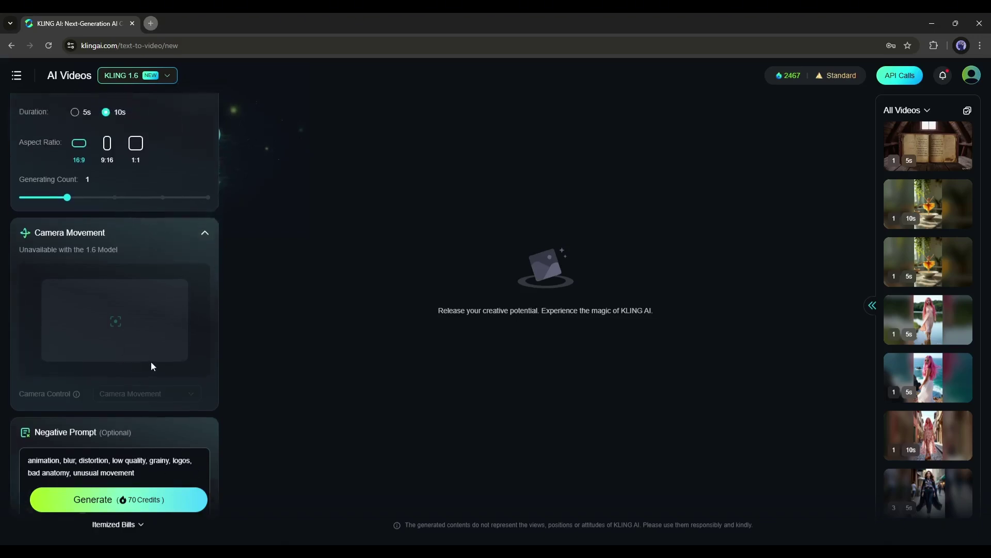
{"action": "scroll", "coordinate": [149, 365], "scroll_direction": "up", "scroll_amount": 1}
{"action": "scroll", "coordinate": [147, 370], "scroll_direction": "down", "scroll_amount": 2}
{"action": "left_click", "coordinate": [116, 413]}
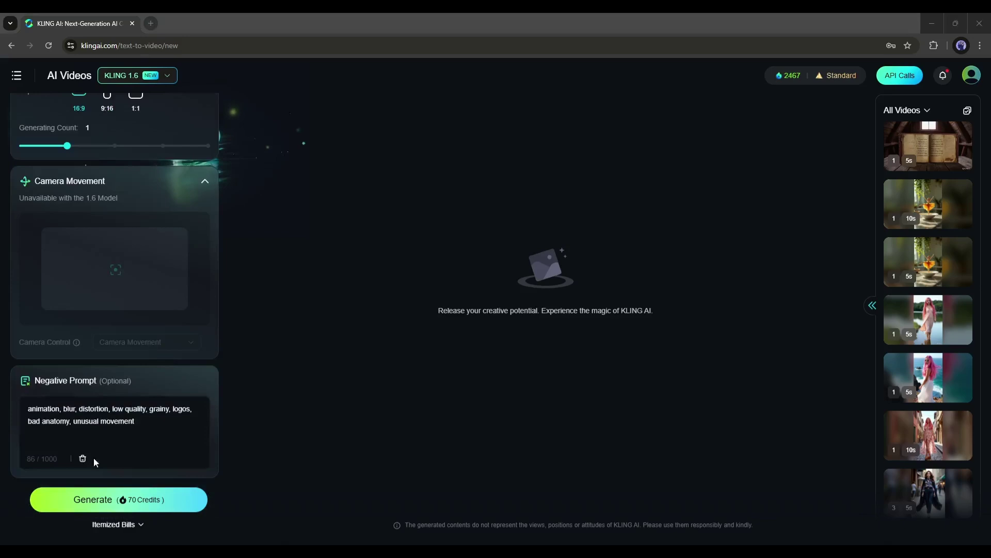
{"action": "left_click", "coordinate": [128, 501]}
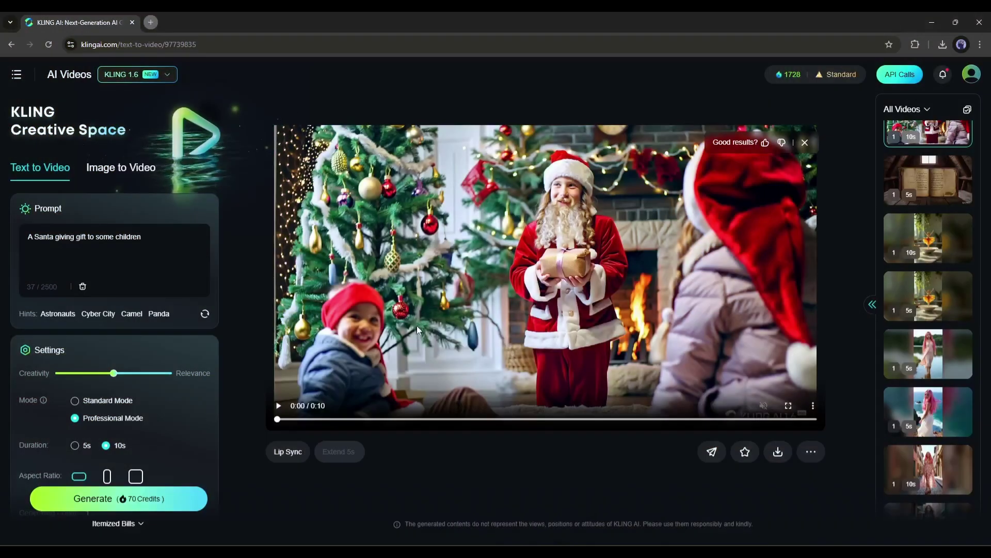
Step: Preview the Santa video, then copy the forest-warrior paragraph from the Google Doc
{"action": "left_click", "coordinate": [416, 325]}
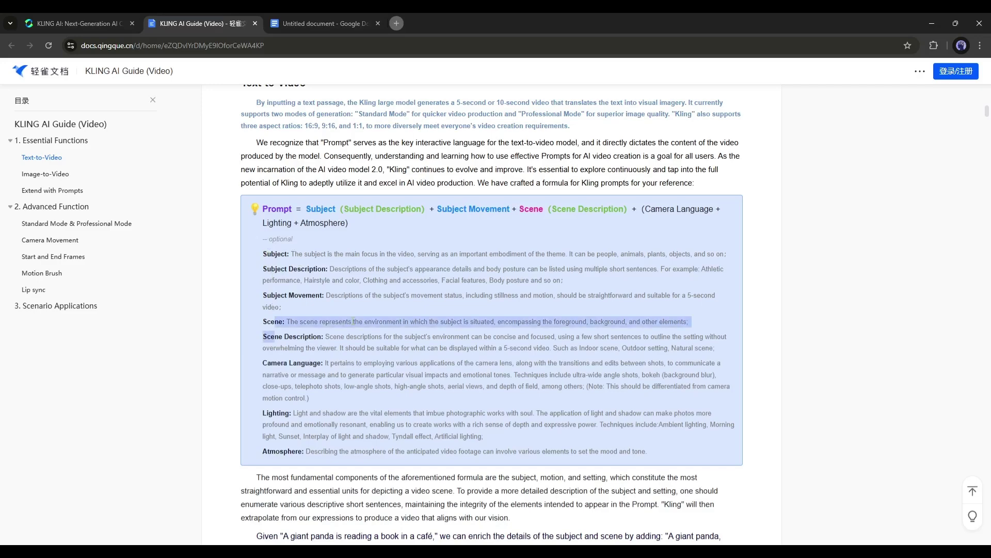
{"action": "scroll", "coordinate": [425, 358], "scroll_direction": "down", "scroll_amount": 9}
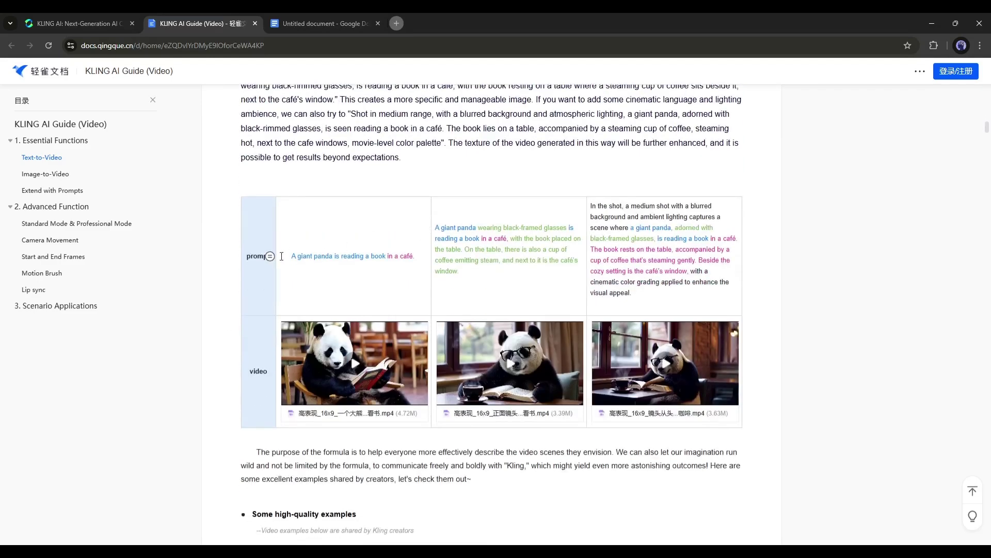
{"action": "key", "text": "ctrl+Tab"}
{"action": "scroll", "coordinate": [161, 263], "scroll_direction": "down", "scroll_amount": 3}
{"action": "scroll", "coordinate": [161, 264], "scroll_direction": "up", "scroll_amount": 5}
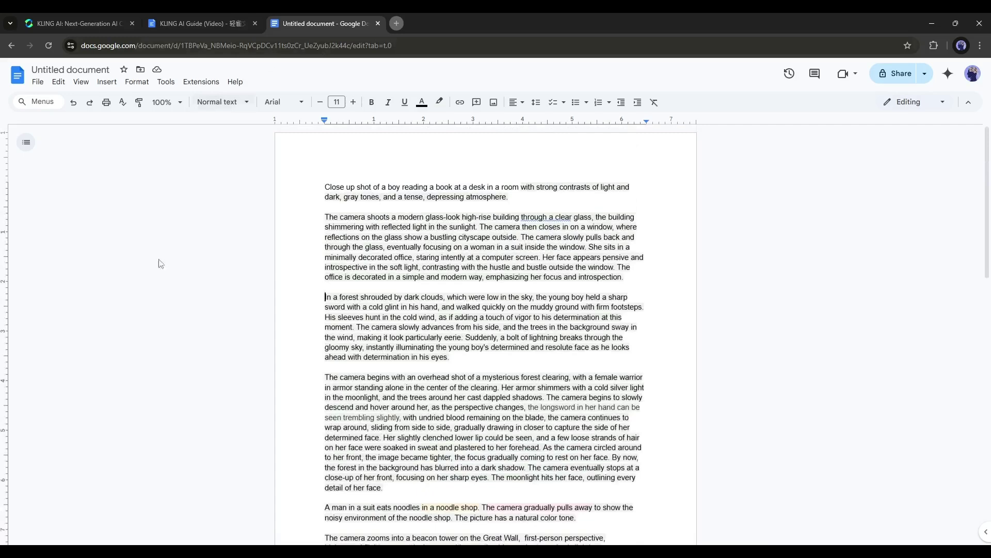
{"action": "left_click_drag", "start_coordinate": [325, 378], "coordinate": [387, 469]}
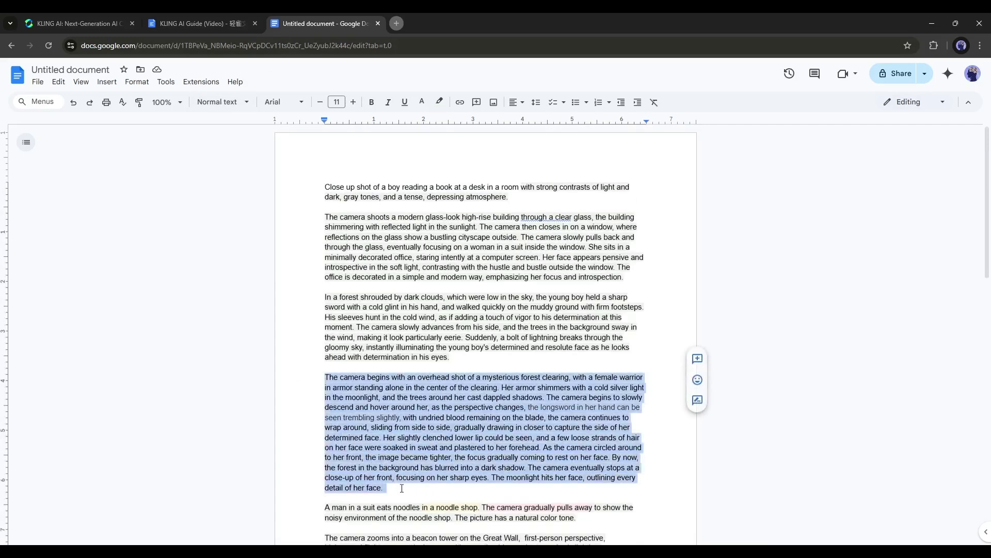
{"action": "key", "text": "ctrl+Tab"}
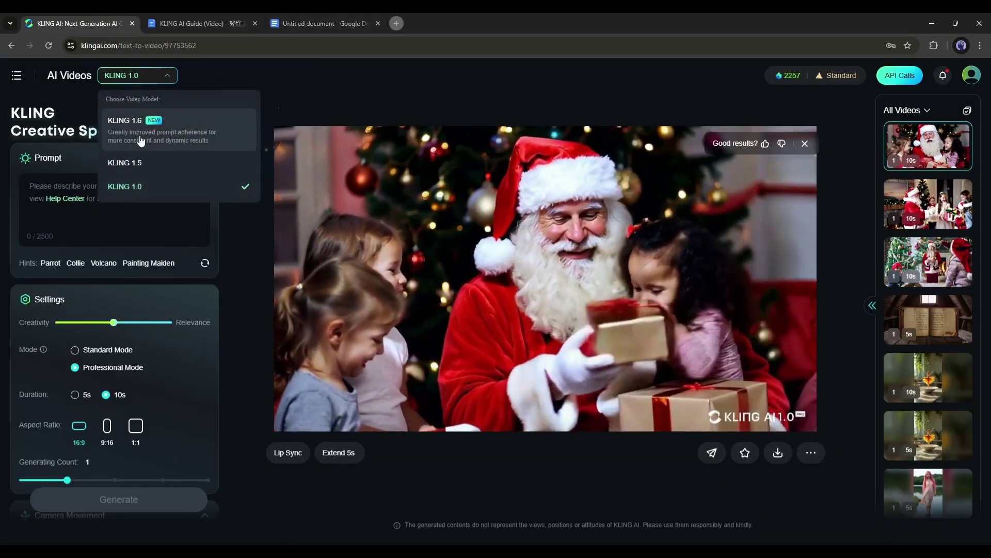
Step: Paste the warrior prompt, generate the clip, then play it and pause at 0:07
{"action": "key", "text": "ctrl+v"}
{"action": "scroll", "coordinate": [146, 294], "scroll_direction": "down", "scroll_amount": 1}
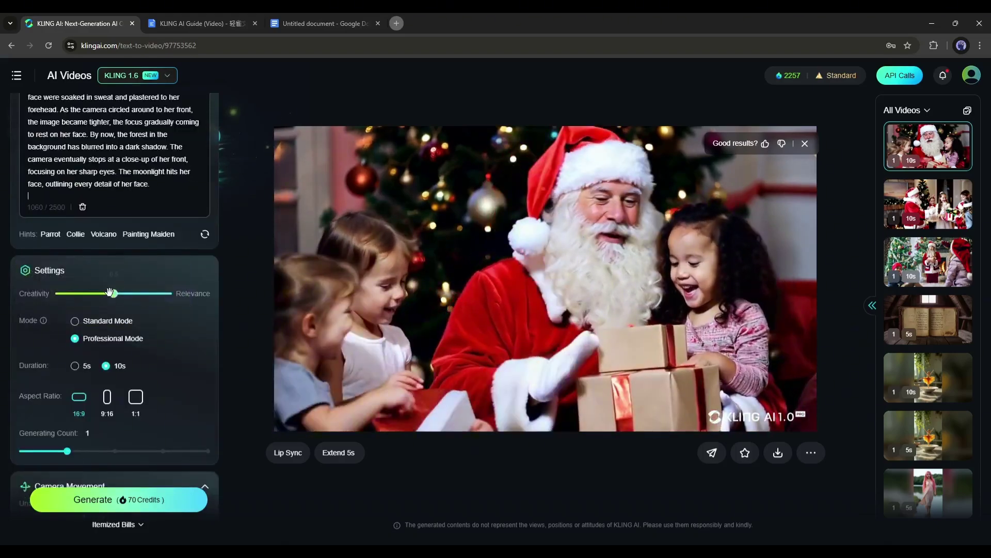
{"action": "scroll", "coordinate": [144, 295], "scroll_direction": "down", "scroll_amount": 5}
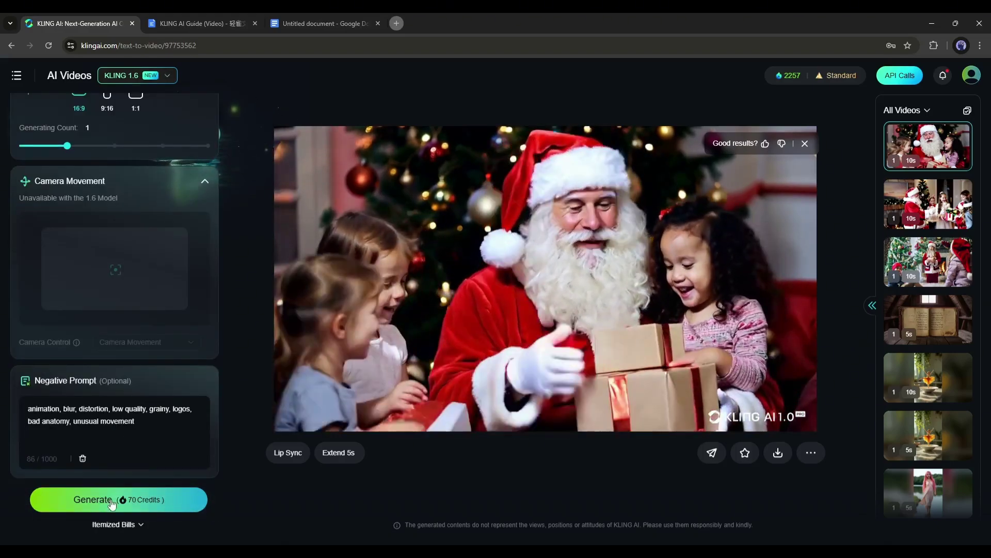
{"action": "left_click", "coordinate": [122, 499]}
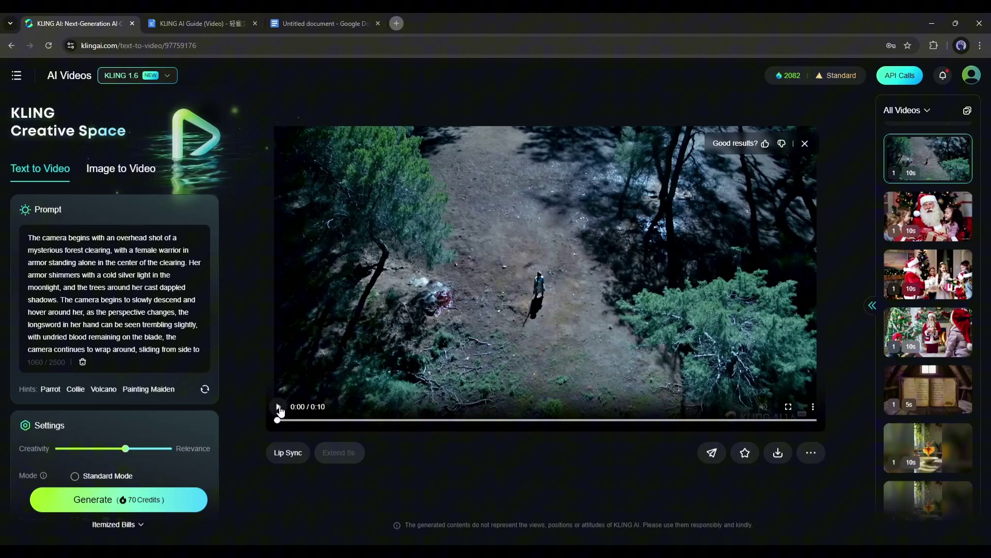
{"action": "left_click", "coordinate": [279, 408]}
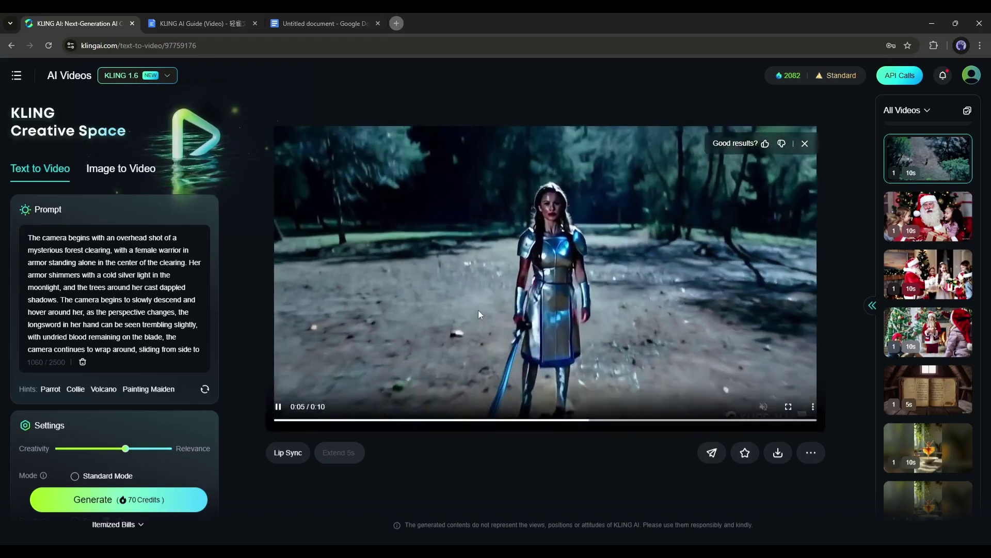
{"action": "left_click", "coordinate": [281, 411]}
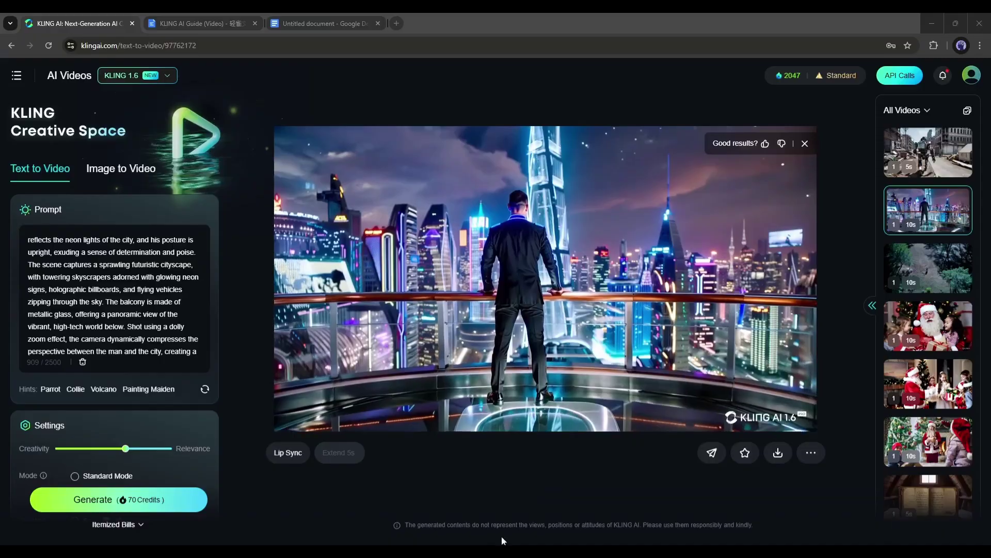
Step: Select all of the old neon-city prompt text
{"action": "key", "text": "ctrl+a"}
Step: Replace the prompt with the Pixar-style boy and dog prompt
{"action": "left_click", "coordinate": [129, 290]}
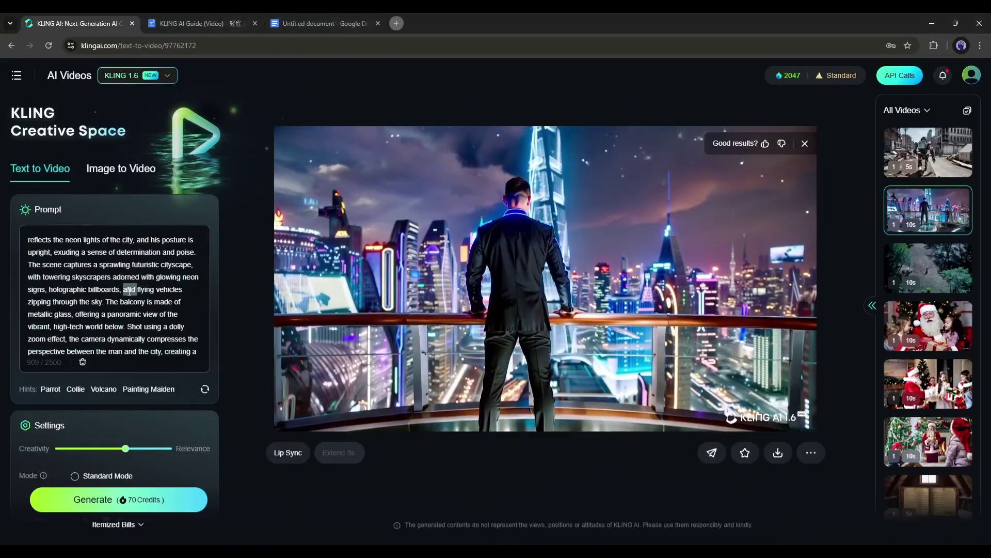
{"action": "key", "text": "ctrl+a"}
{"action": "type", "text": "3D animation, Pixar style animation, A cheerful young boy stands in a sunlit yard, grinning widely with a backpack slung over one shoulder. Beside him, a playful dog with a golden coat looks up, tail wagging. The background features a cozy house with a well-kept garden, vibrant flowers, and a wooden fence. The scene radiates warmth and joy, capturing a moment of friendship and adventure in a serene suburban setting."}
{"action": "scroll", "coordinate": [129, 320], "scroll_direction": "down", "scroll_amount": 2}
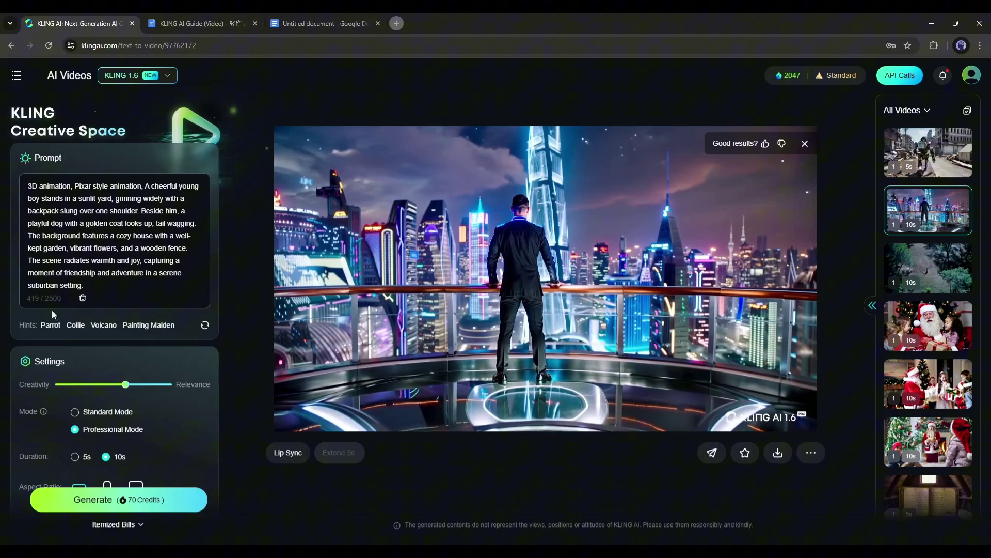
{"action": "scroll", "coordinate": [86, 413], "scroll_direction": "down", "scroll_amount": 6}
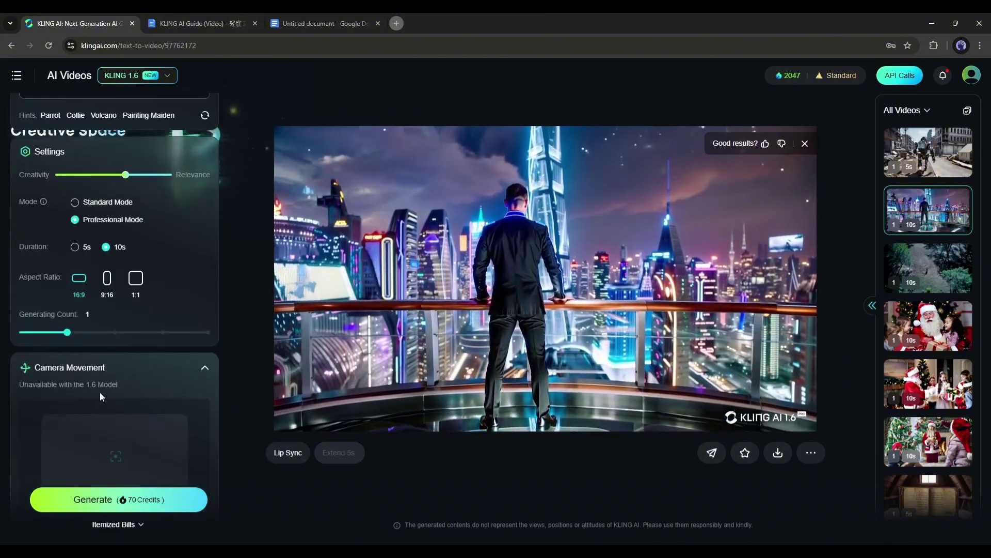
Step: Replace the negative prompt with one excluding realistic, and generate the clip
{"action": "key", "text": "ctrl+a"}
{"action": "type", "text": "realistic, distortion, low quality, logos, bad anatomy, unusual movement"}
{"action": "scroll", "coordinate": [100, 429], "scroll_direction": "up", "scroll_amount": 1}
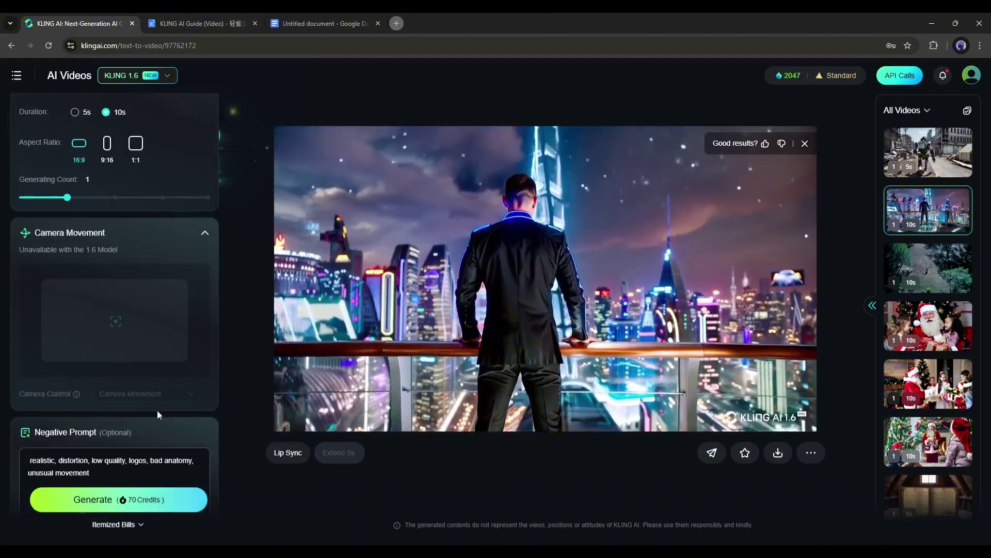
{"action": "left_click", "coordinate": [119, 508]}
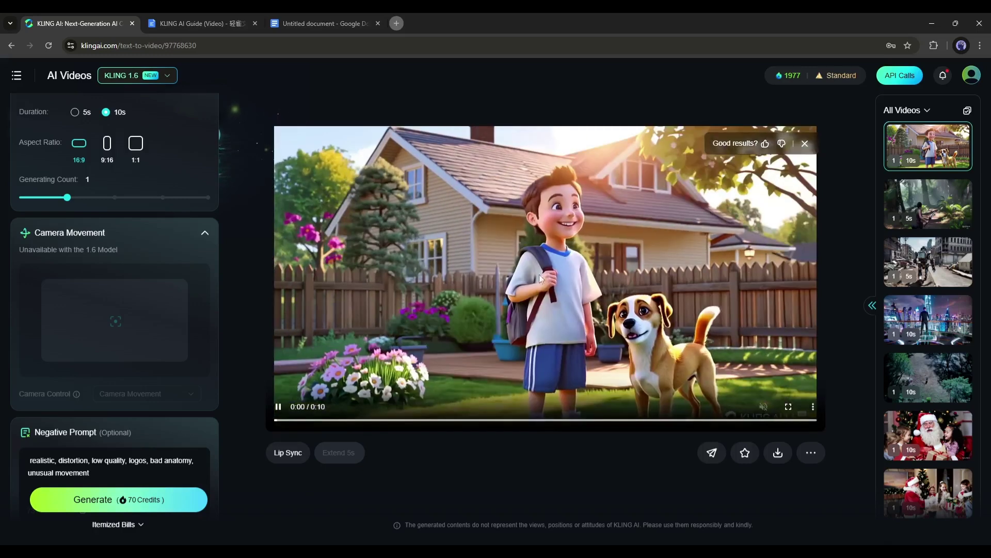
Step: Browse the boy clip's Lip Sync options, Upload Local Dubbing and Text to Speech, then close them
{"action": "left_click", "coordinate": [295, 453]}
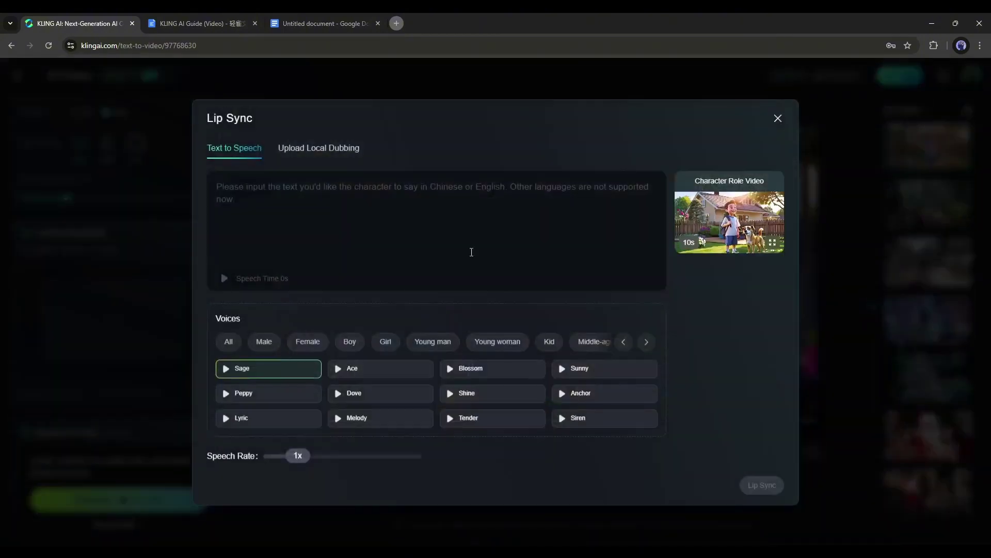
{"action": "left_click", "coordinate": [311, 149]}
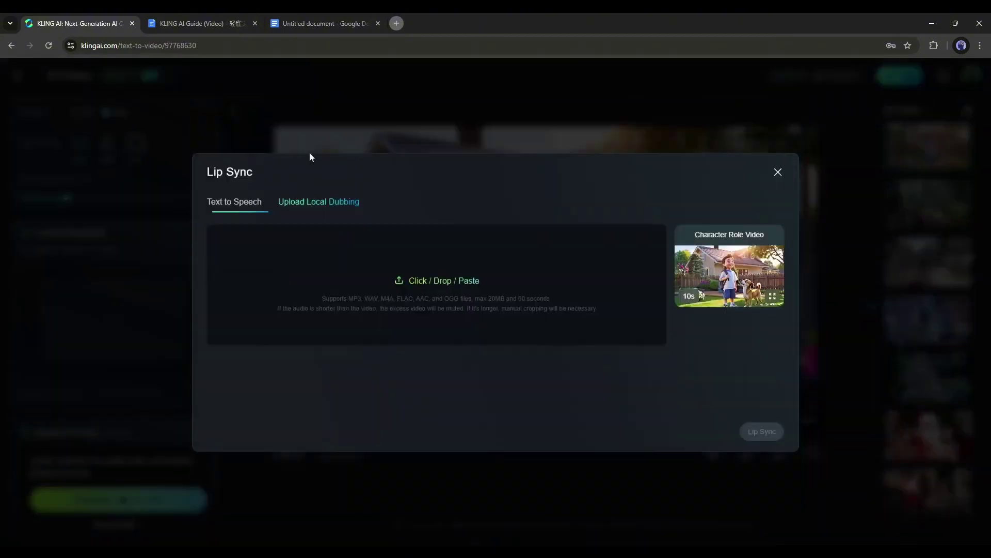
{"action": "left_click", "coordinate": [237, 198]}
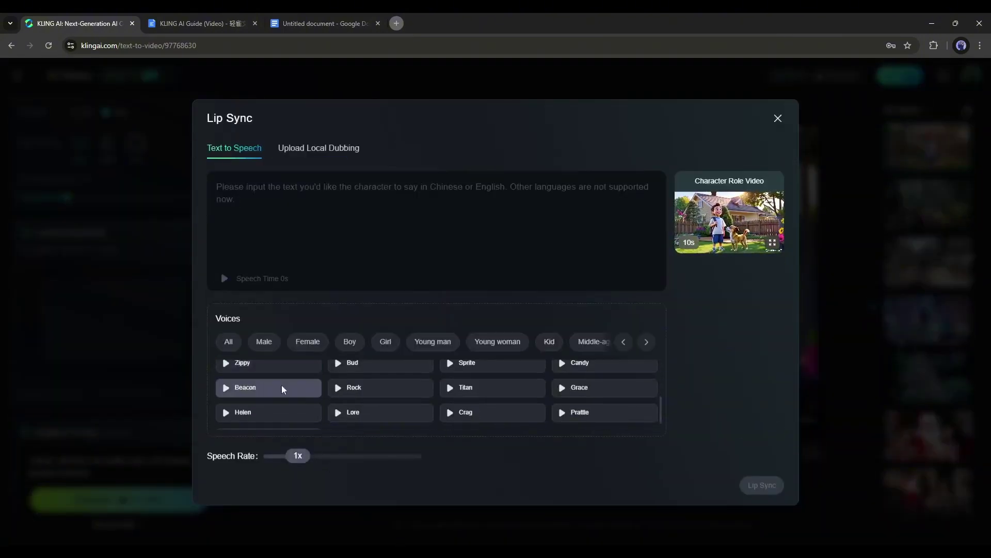
{"action": "left_click", "coordinate": [778, 119]}
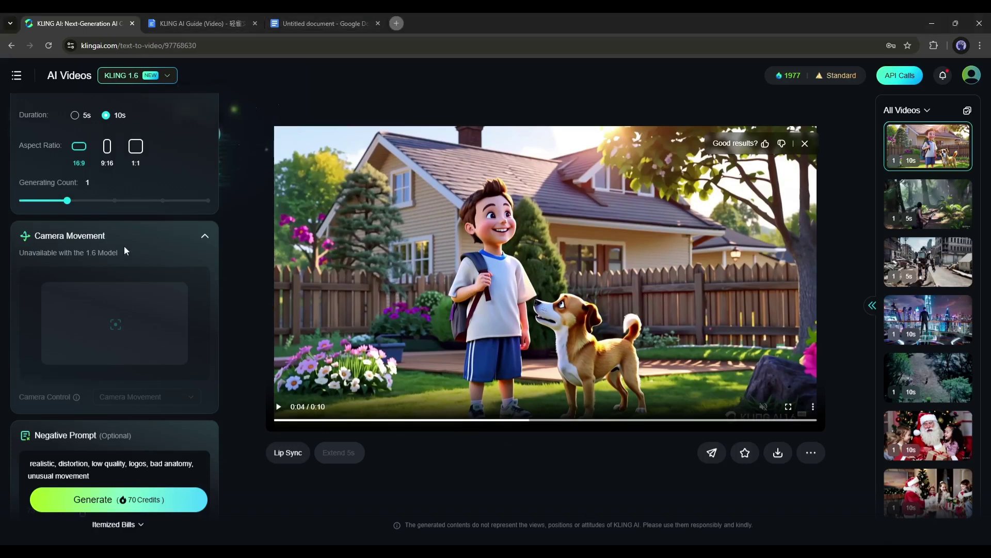
Step: Switch the creation form to Image to Video mode
{"action": "scroll", "coordinate": [124, 246], "scroll_direction": "up", "scroll_amount": 8}
{"action": "scroll", "coordinate": [99, 393], "scroll_direction": "down", "scroll_amount": 9}
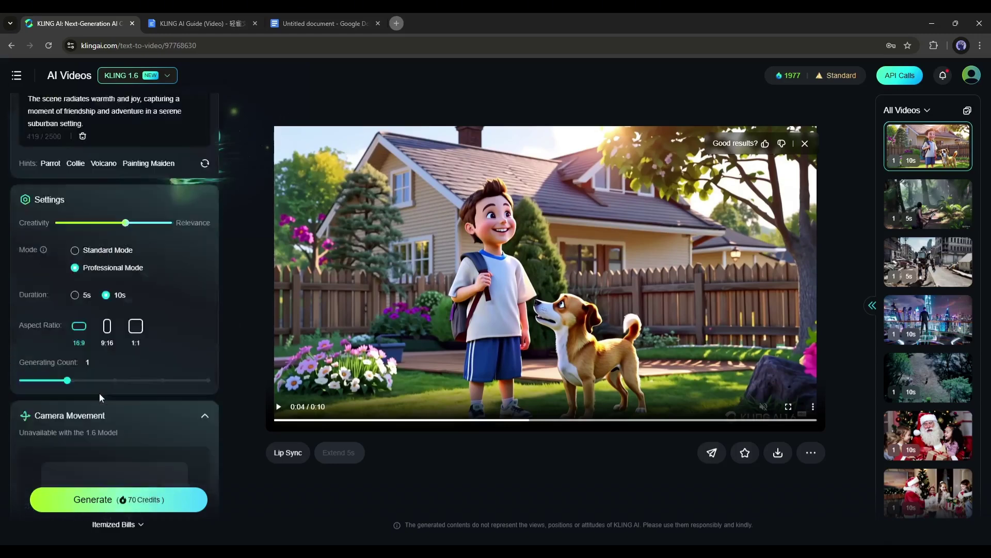
{"action": "scroll", "coordinate": [103, 392], "scroll_direction": "up", "scroll_amount": 9}
{"action": "scroll", "coordinate": [111, 242], "scroll_direction": "up", "scroll_amount": 1}
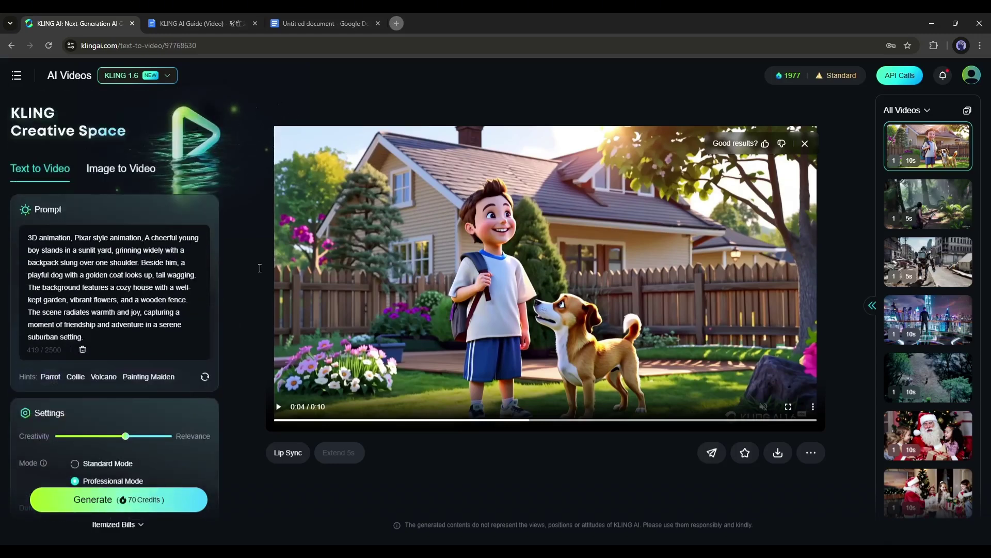
{"action": "left_click", "coordinate": [136, 171]}
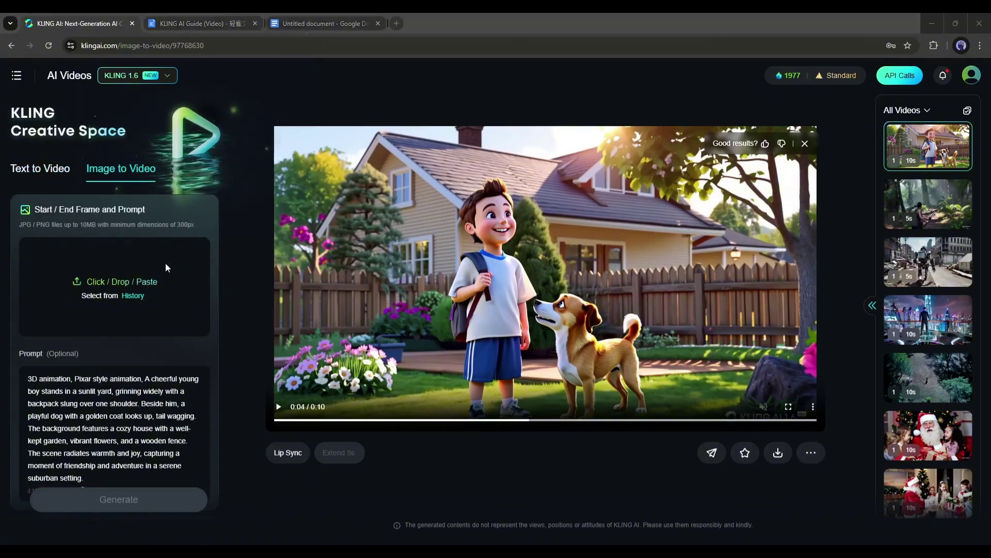
Step: Upload the hooded-soldiers image as the start frame and set the model to KLING 1.6
{"action": "left_click", "coordinate": [165, 263]}
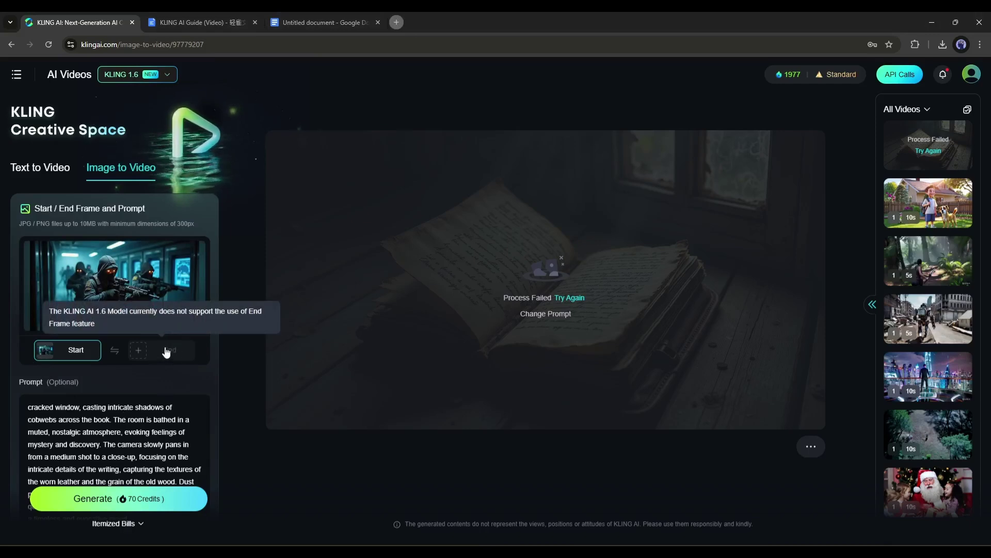
{"action": "left_click", "coordinate": [133, 76]}
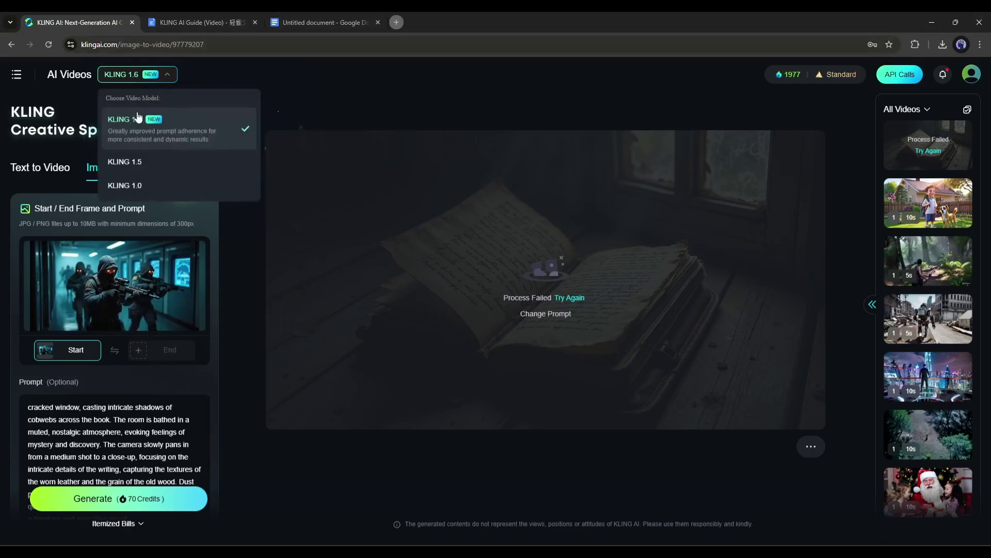
{"action": "left_click", "coordinate": [129, 162]}
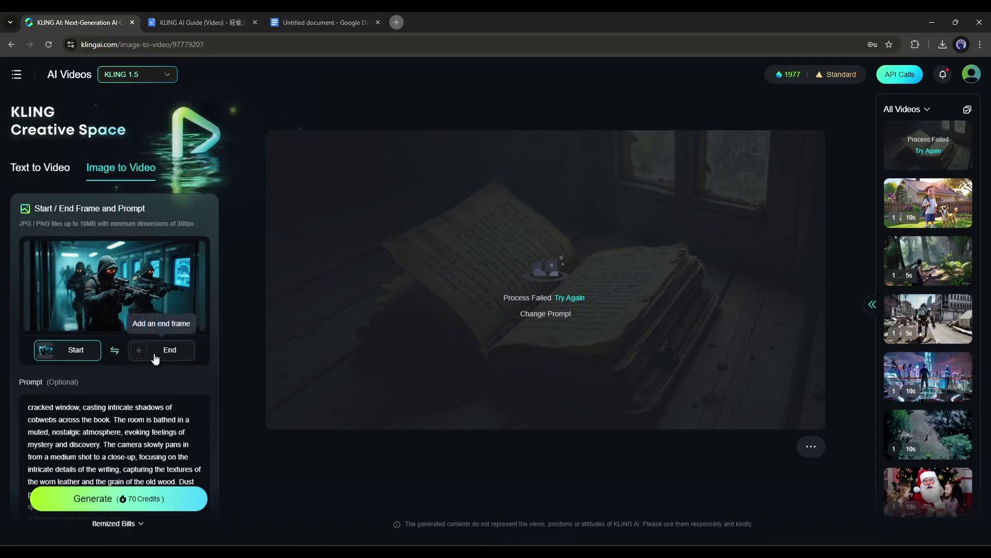
{"action": "left_click", "coordinate": [128, 76]}
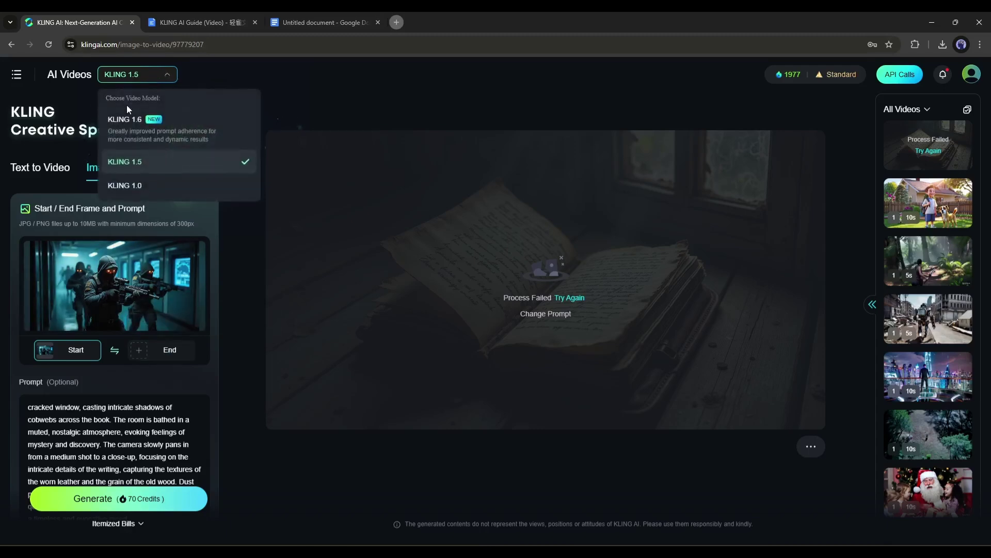
{"action": "left_click", "coordinate": [126, 114]}
Step: Replace the old book prompt with the tracking-shot prompt of hooded operatives with glowing orange visors
{"action": "scroll", "coordinate": [103, 258], "scroll_direction": "down", "scroll_amount": 2}
{"action": "scroll", "coordinate": [103, 284], "scroll_direction": "down", "scroll_amount": 1}
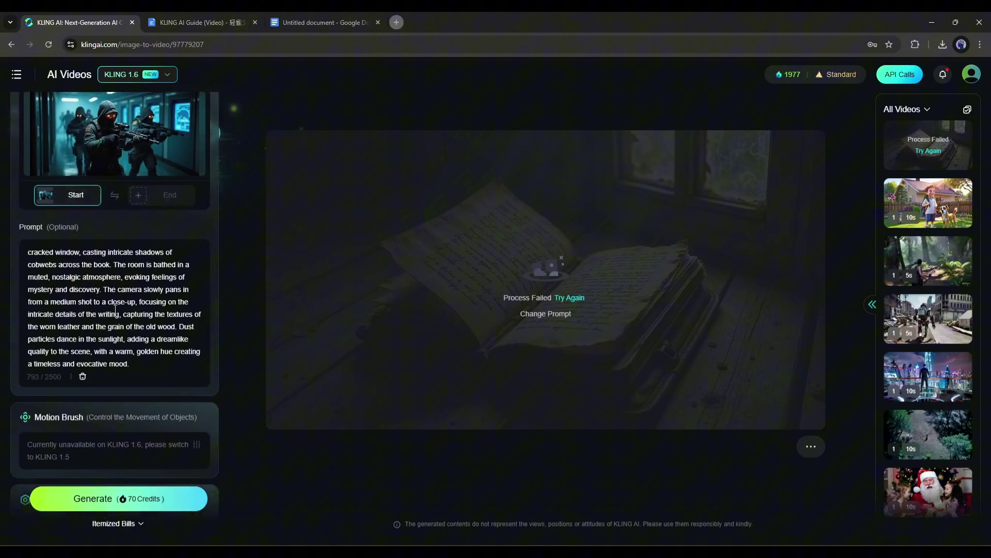
{"action": "left_click", "coordinate": [81, 378]}
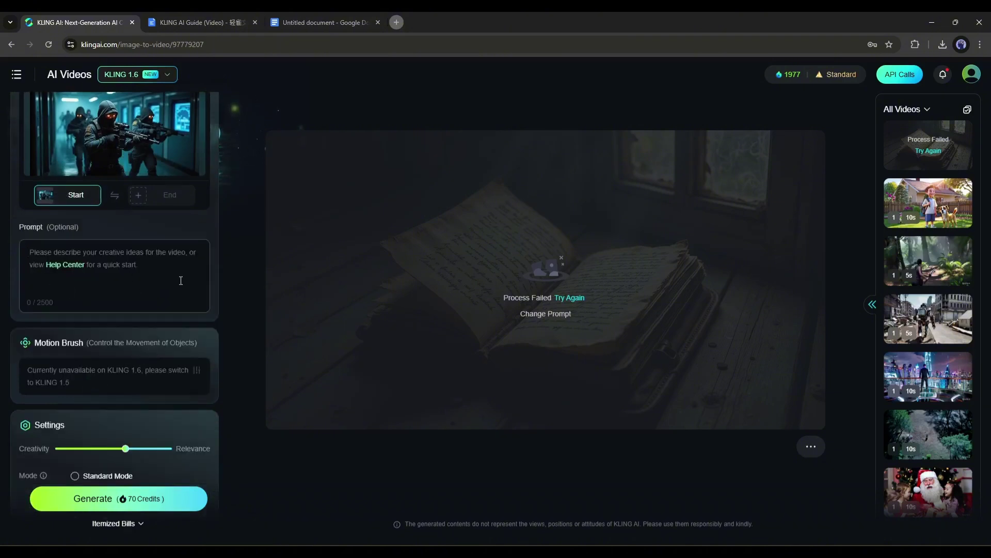
{"action": "type", "text": "Shot with a dynamic tracking camera, the focus shifts between the lead operative and the team advancing behind, highlighting the glow of their visors and the intricate details of their weapons. The lighting is moody and cinematic, with a sharp contrast between the blue ambient glow and the fiery orange visors, creating a foreboding and suspenseful atmosphere."}
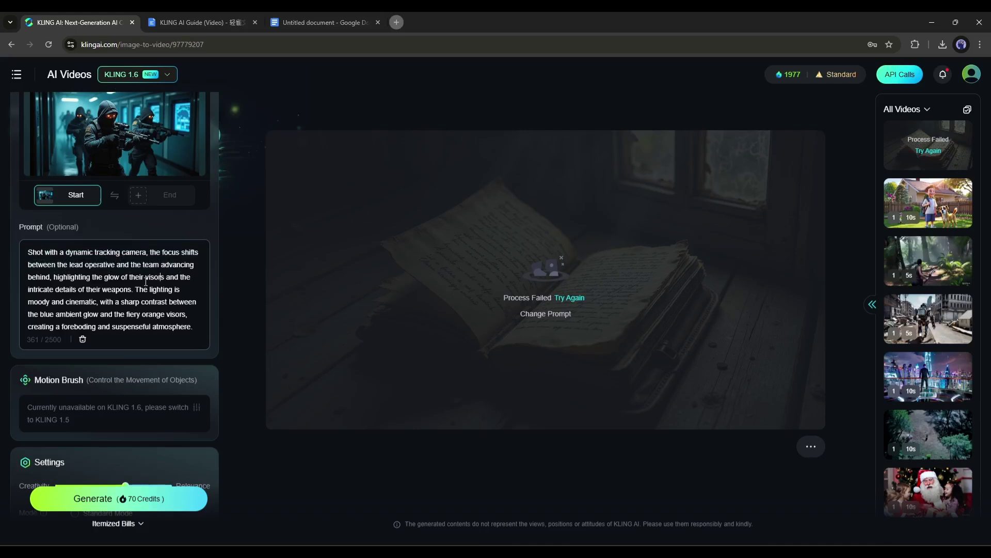
{"action": "scroll", "coordinate": [150, 279], "scroll_direction": "down", "scroll_amount": 2}
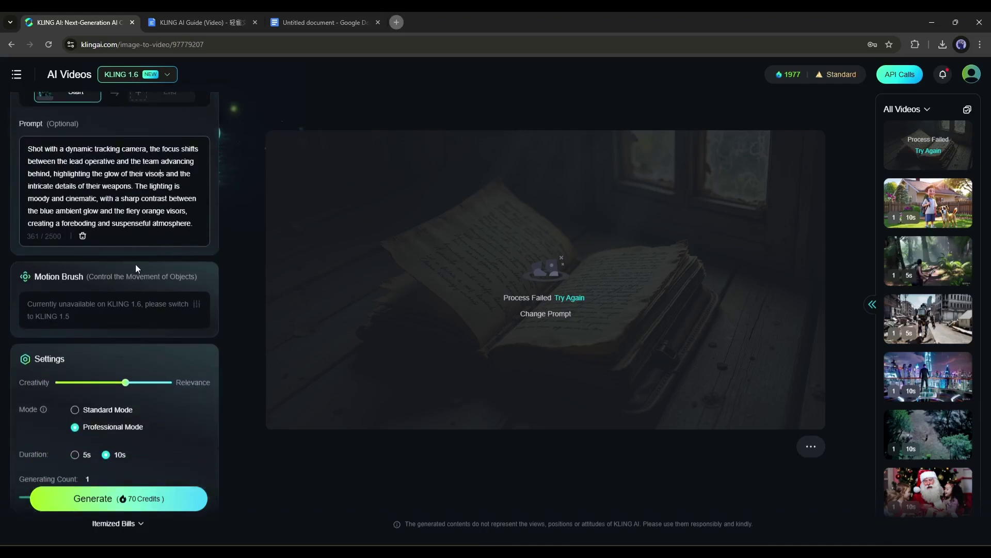
{"action": "scroll", "coordinate": [135, 268], "scroll_direction": "down", "scroll_amount": 2}
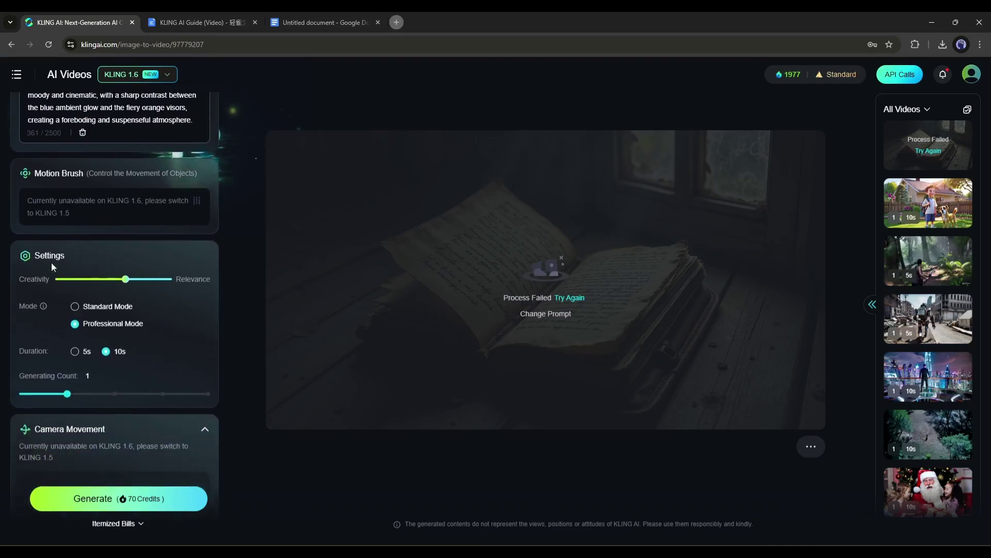
{"action": "scroll", "coordinate": [51, 265], "scroll_direction": "down", "scroll_amount": 1}
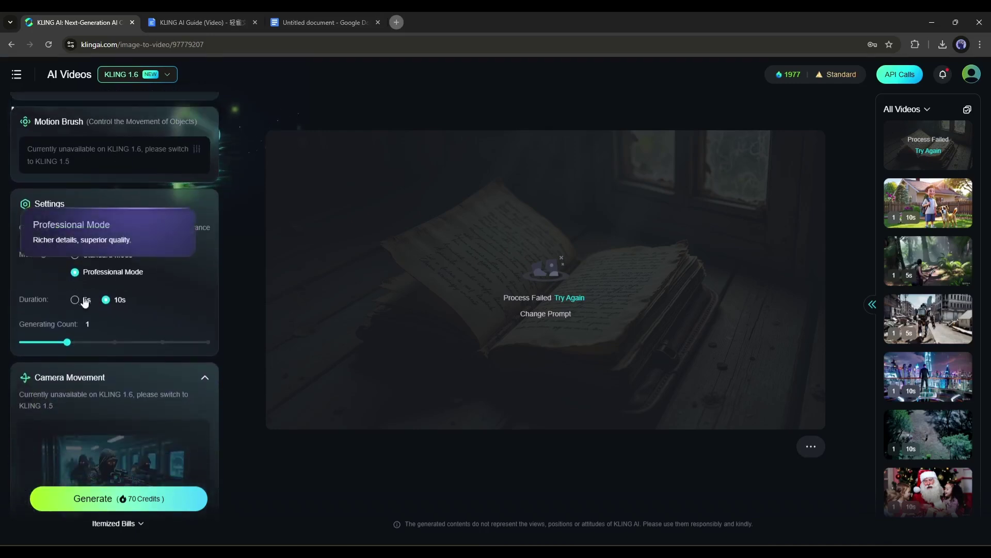
{"action": "scroll", "coordinate": [92, 290], "scroll_direction": "down", "scroll_amount": 4}
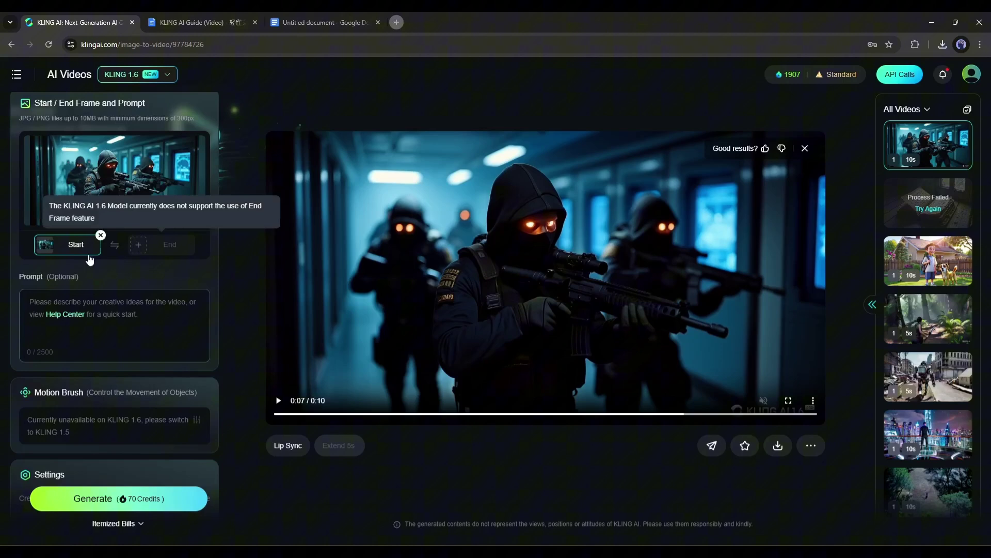
Step: Scroll down to the newly generated 10-second hooded soldiers corridor clip
{"action": "scroll", "coordinate": [121, 342], "scroll_direction": "down", "scroll_amount": 4}
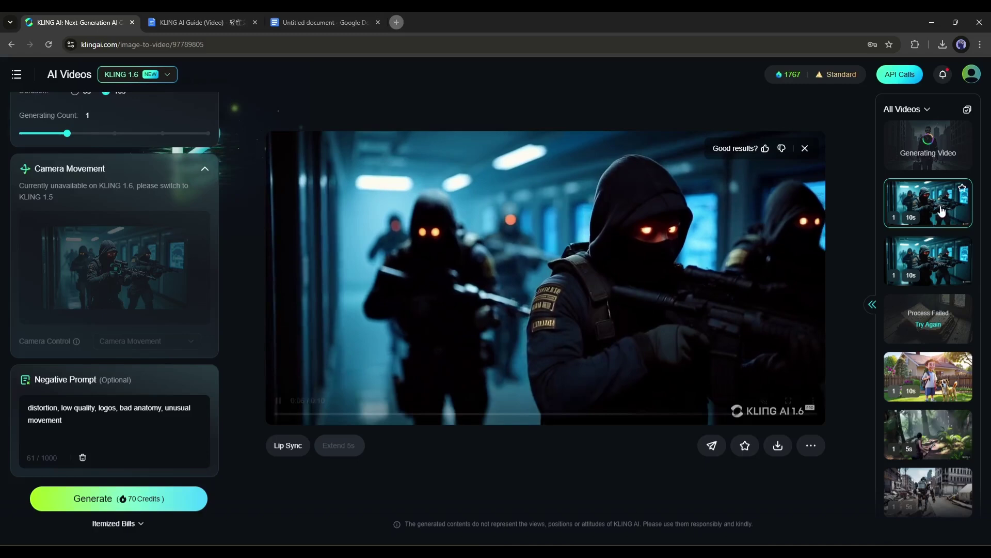
Step: Play the earlier and then the newer soldiers clips from All Videos to compare them
{"action": "left_click", "coordinate": [943, 261]}
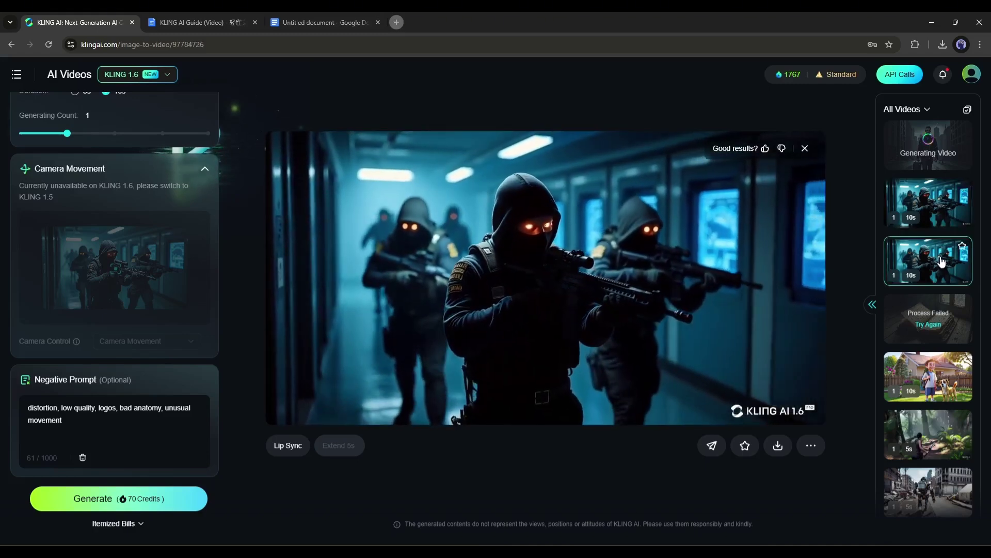
{"action": "left_click", "coordinate": [937, 217]}
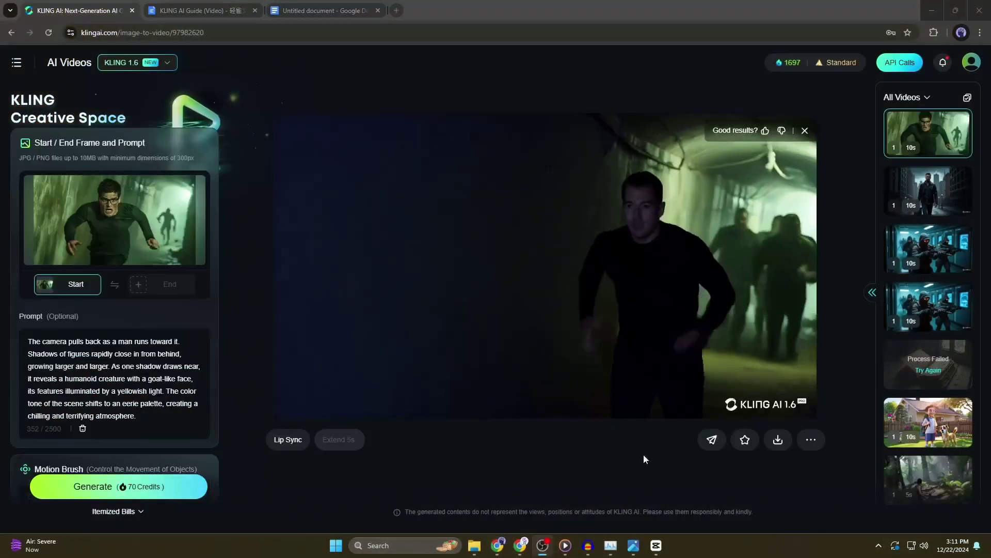
Step: Play the new tunnel chase clip of the man fleeing shadowy figures from the start
{"action": "left_click", "coordinate": [497, 335]}
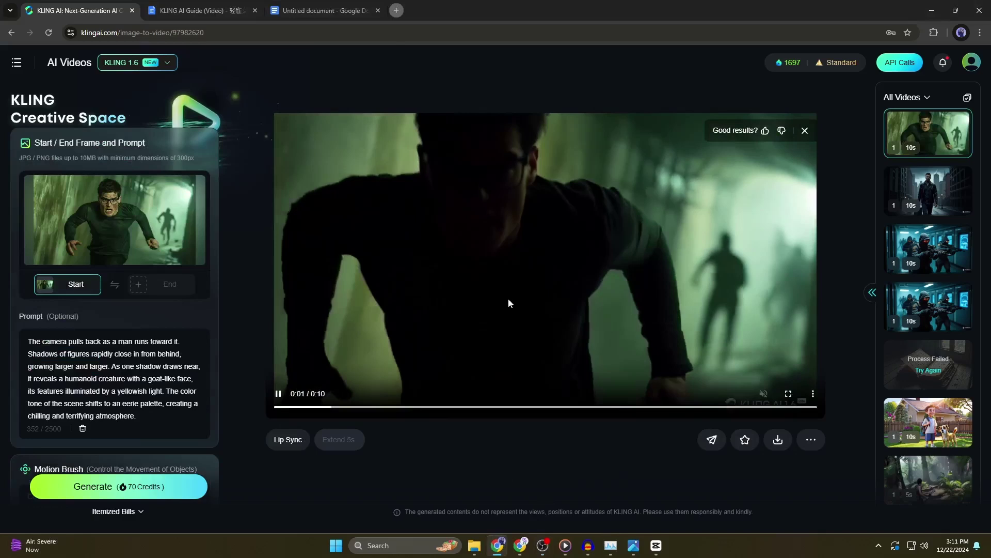